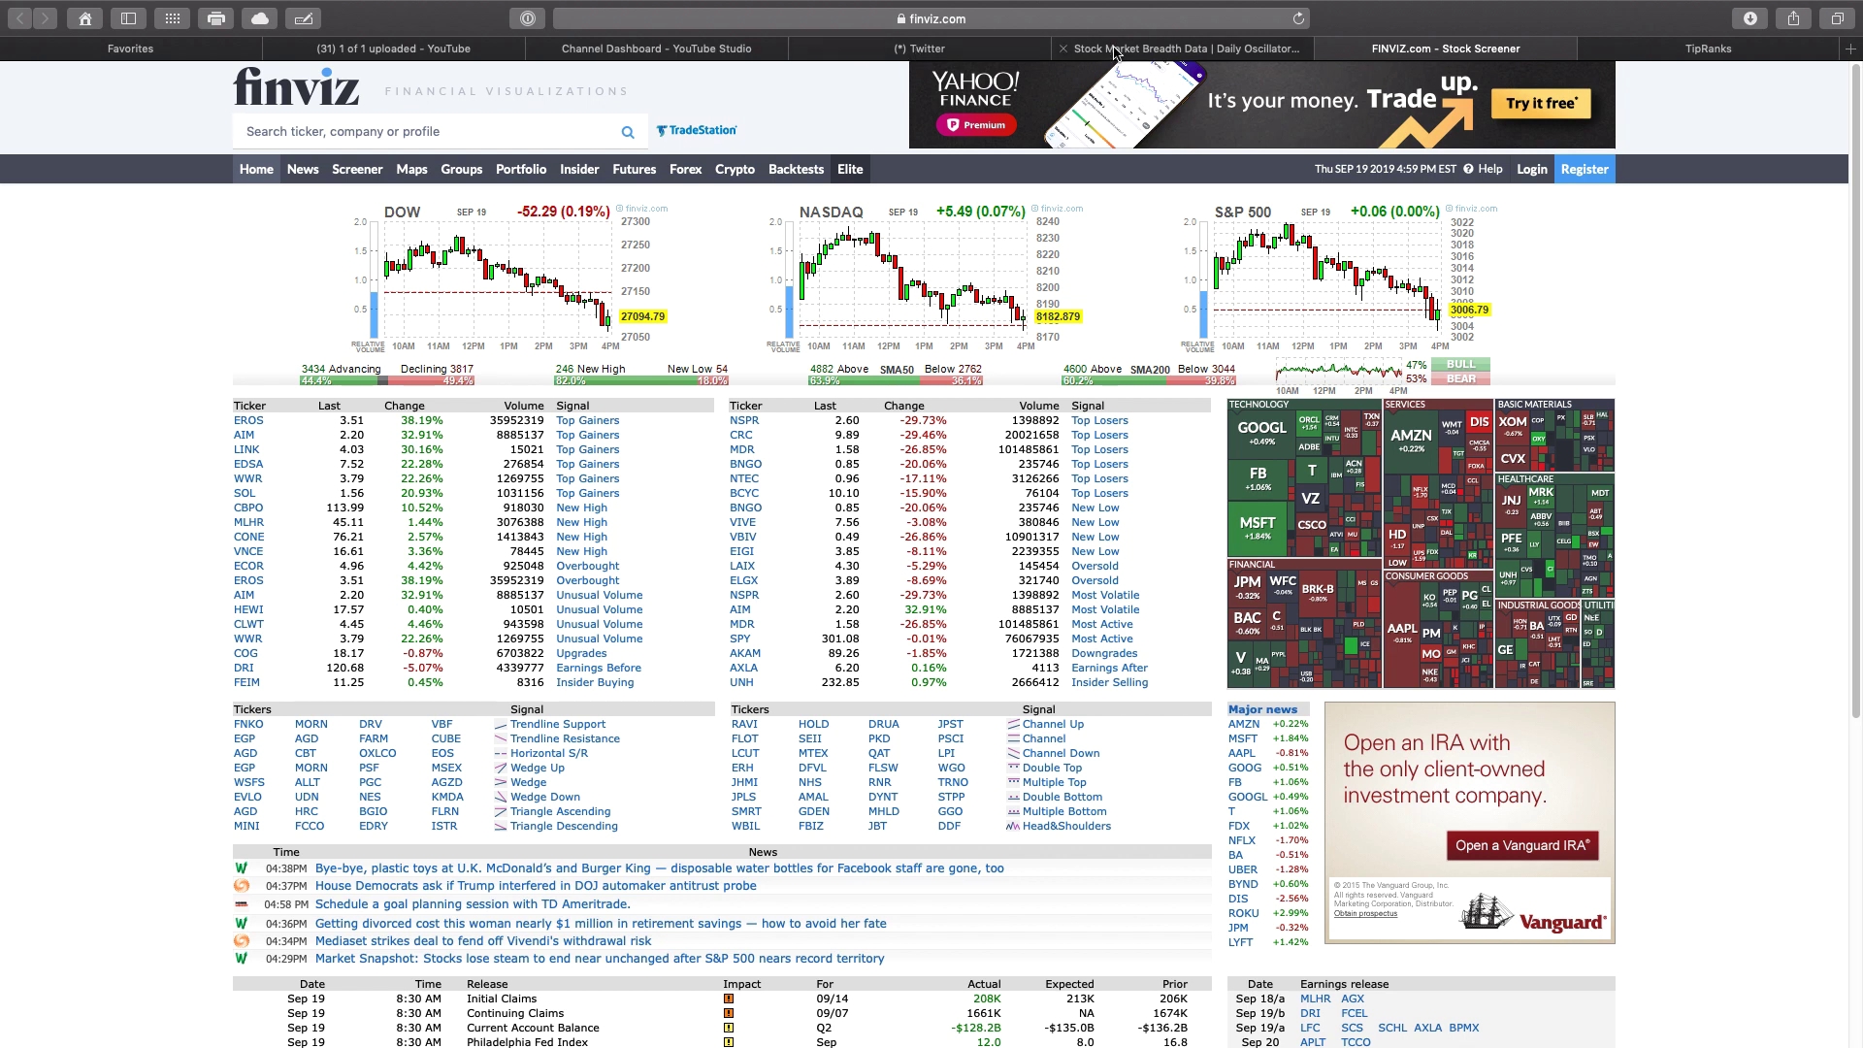
Compare the McClellan breadth page with Finviz, dismiss the calendar reminder, then return to MotiveWave.
{"action": "left_click", "coordinate": [1114, 54]}
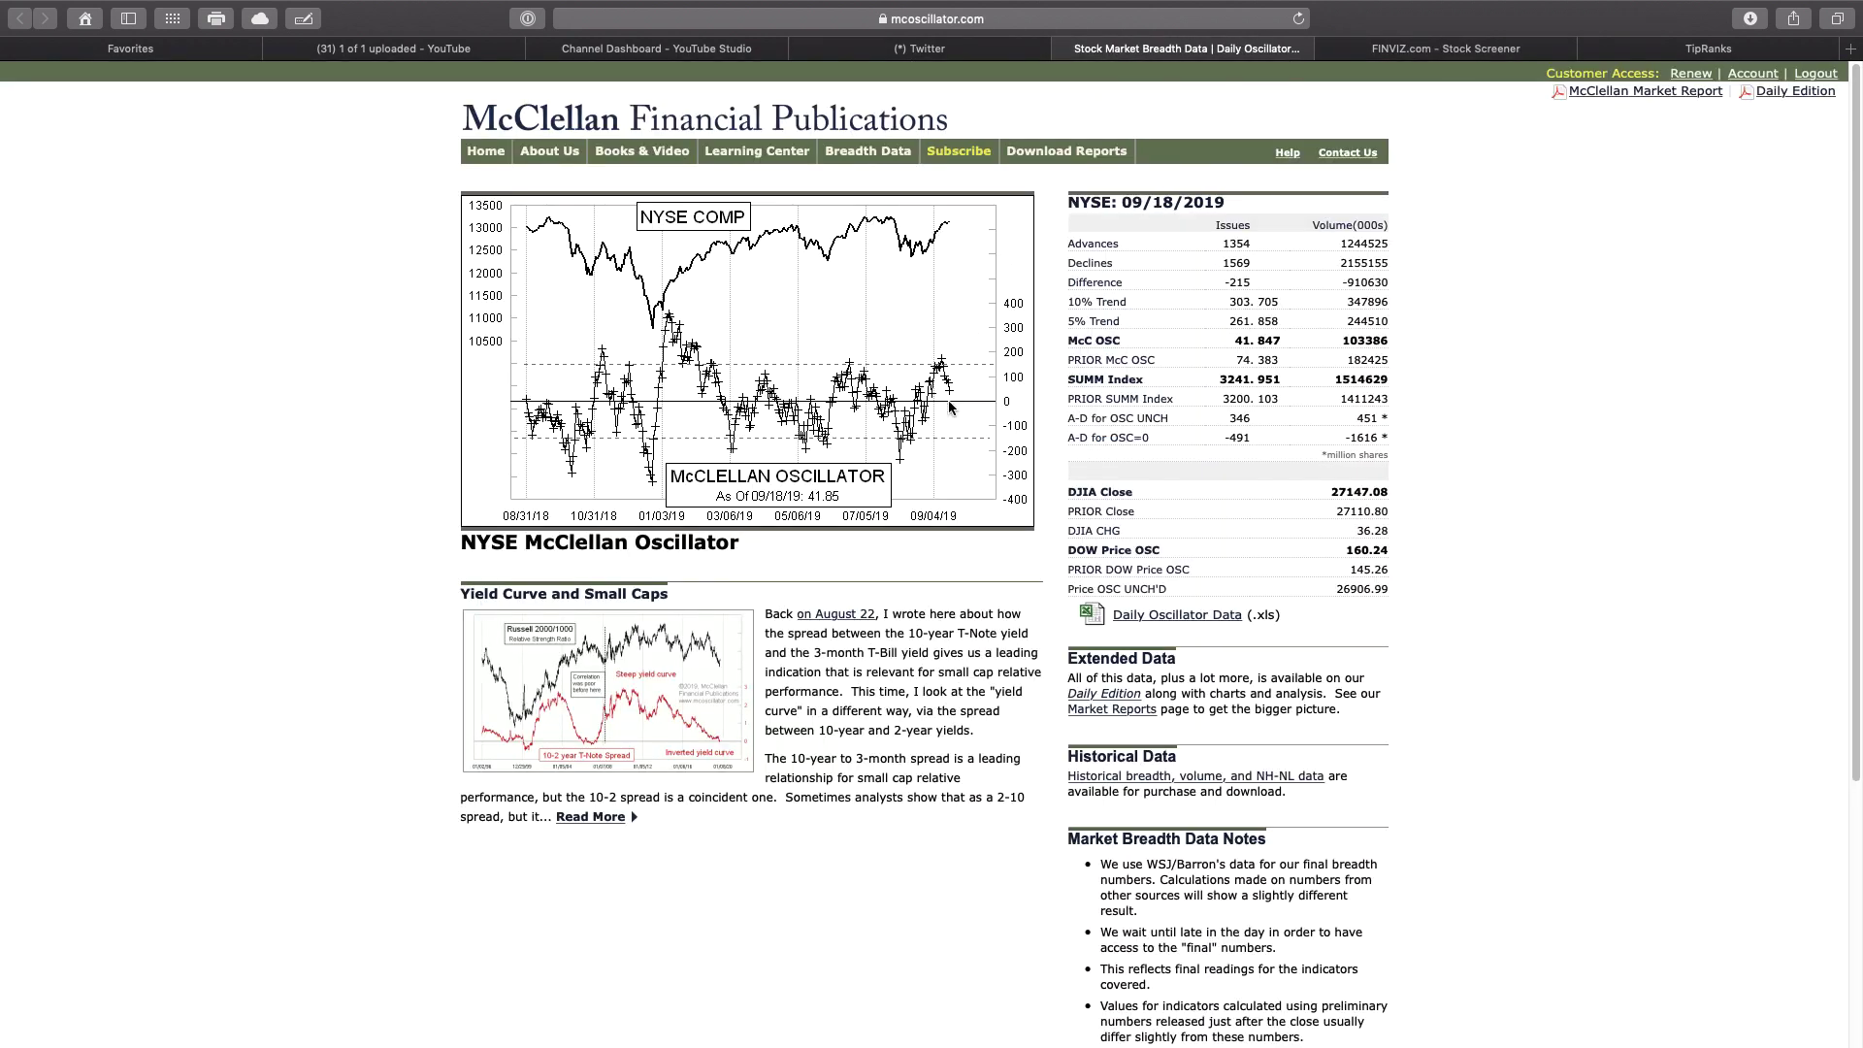
{"action": "left_click", "coordinate": [1403, 55]}
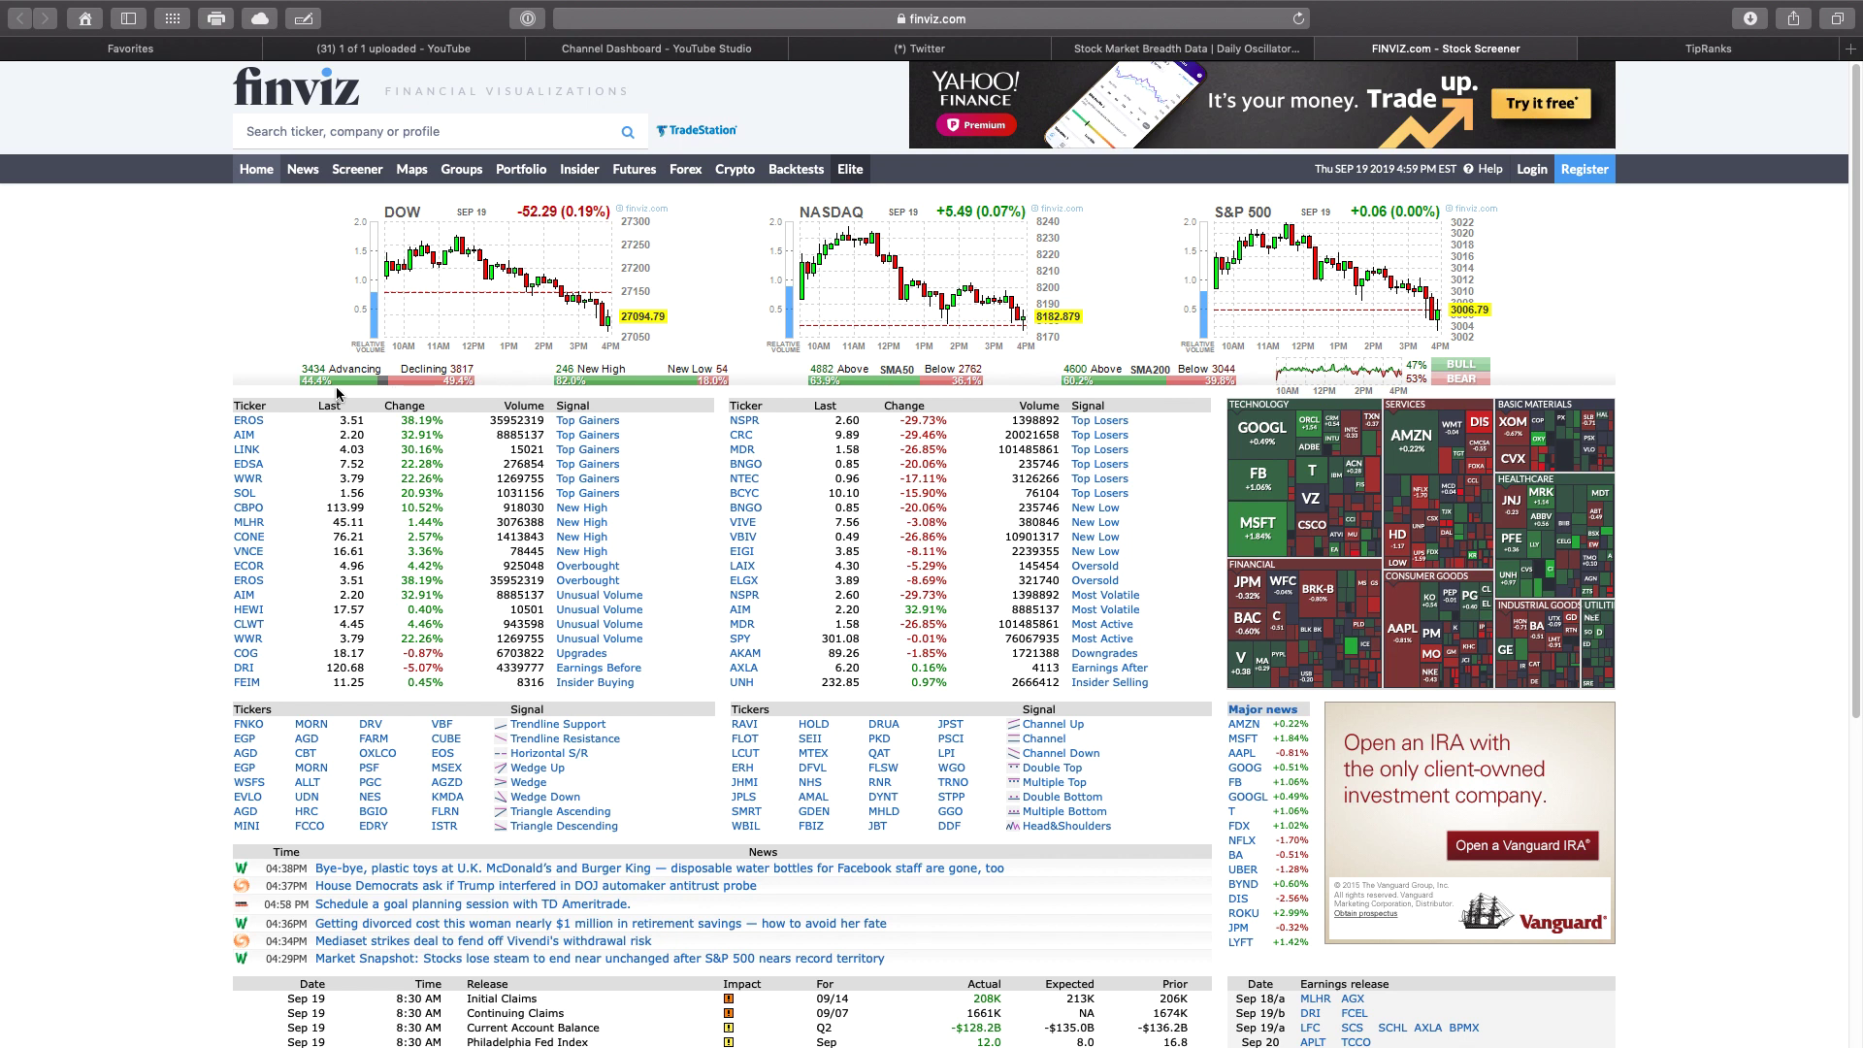
{"action": "left_click", "coordinate": [1128, 62]}
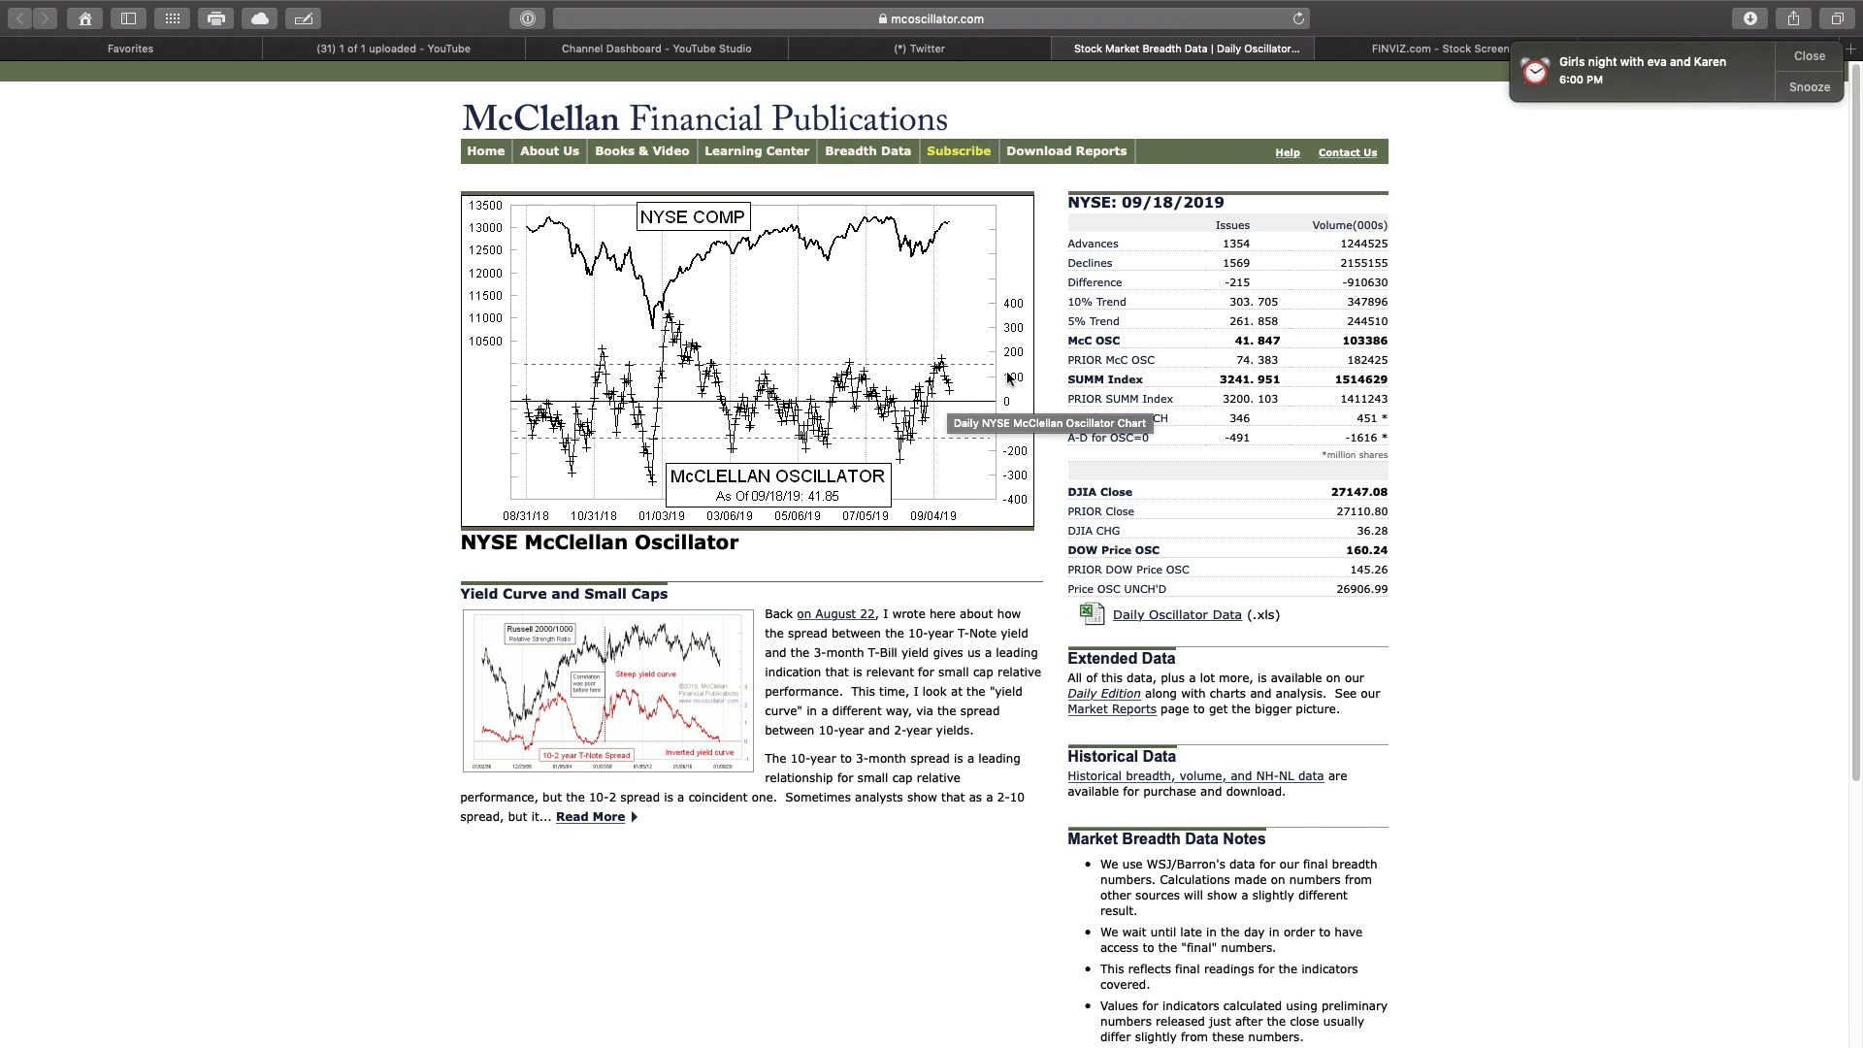
{"action": "left_click", "coordinate": [1797, 68]}
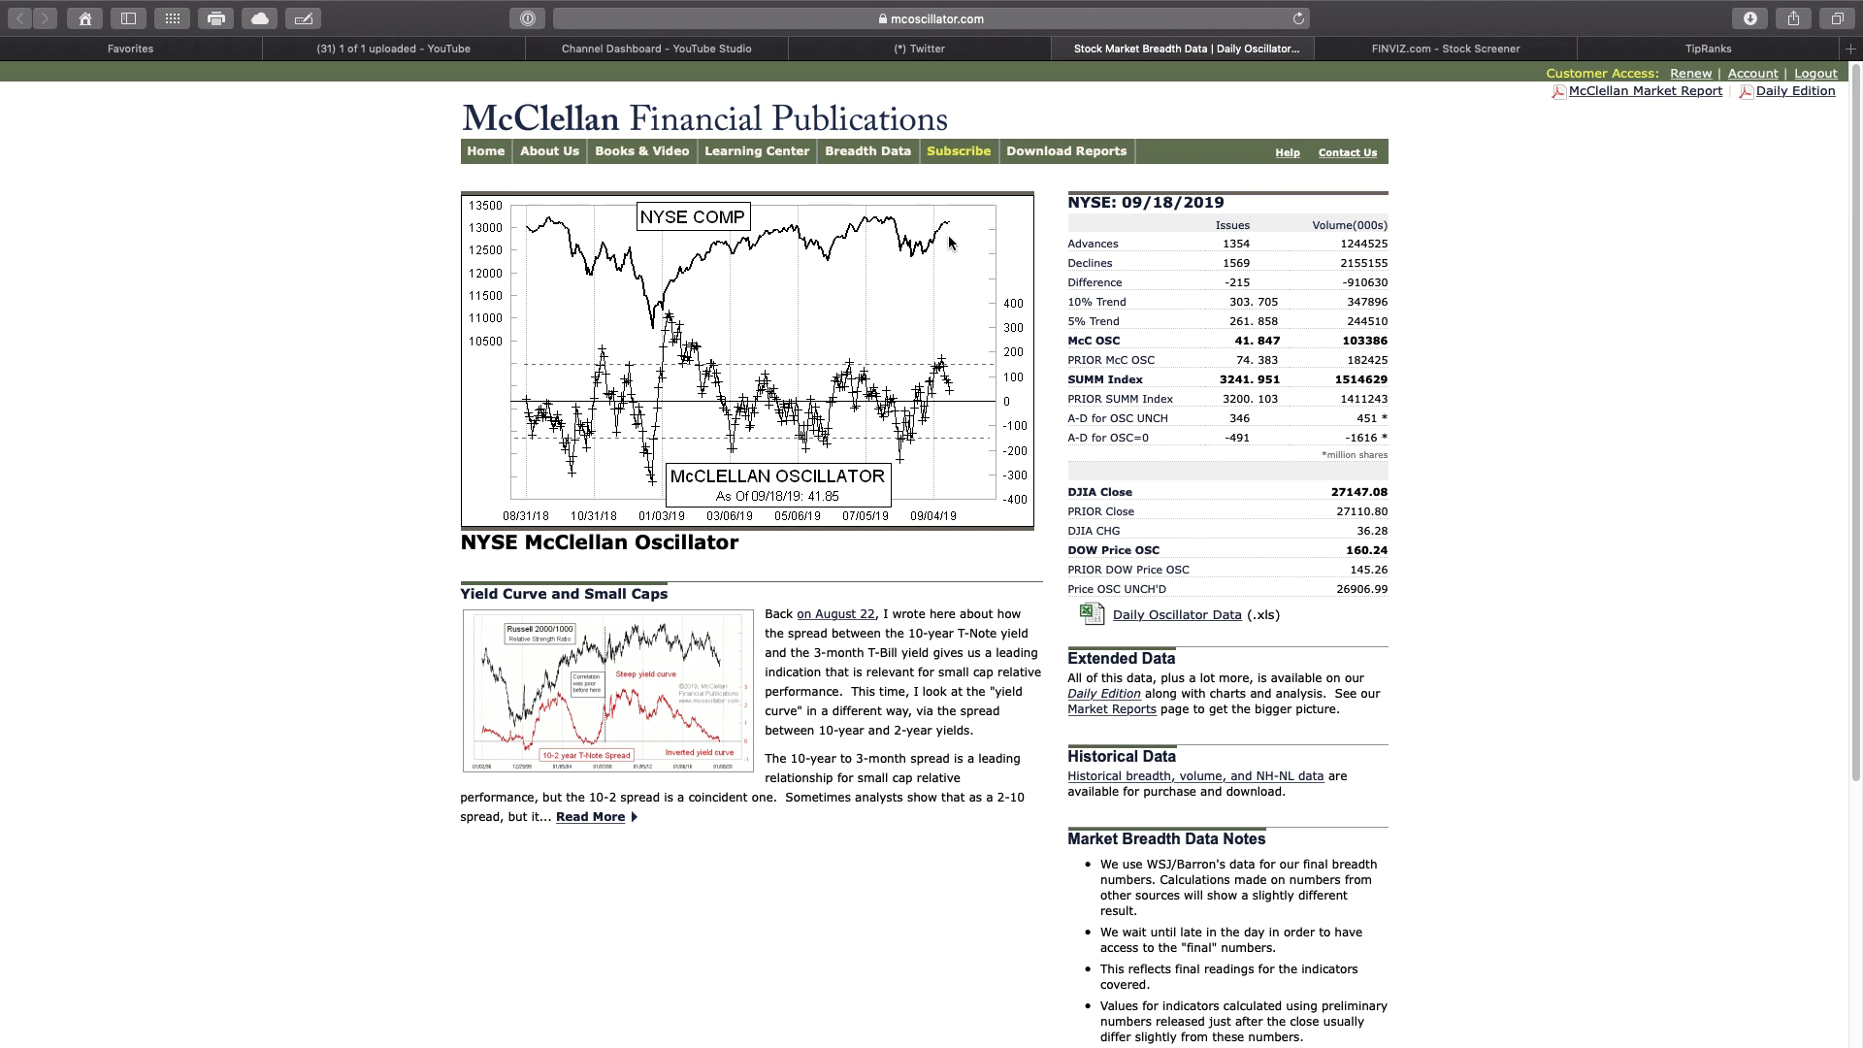
{"action": "key", "text": "ctrl+Left"}
Load the $SPX.X daily chart and zoom in on the recent bars.
{"action": "left_click", "coordinate": [102, 174]}
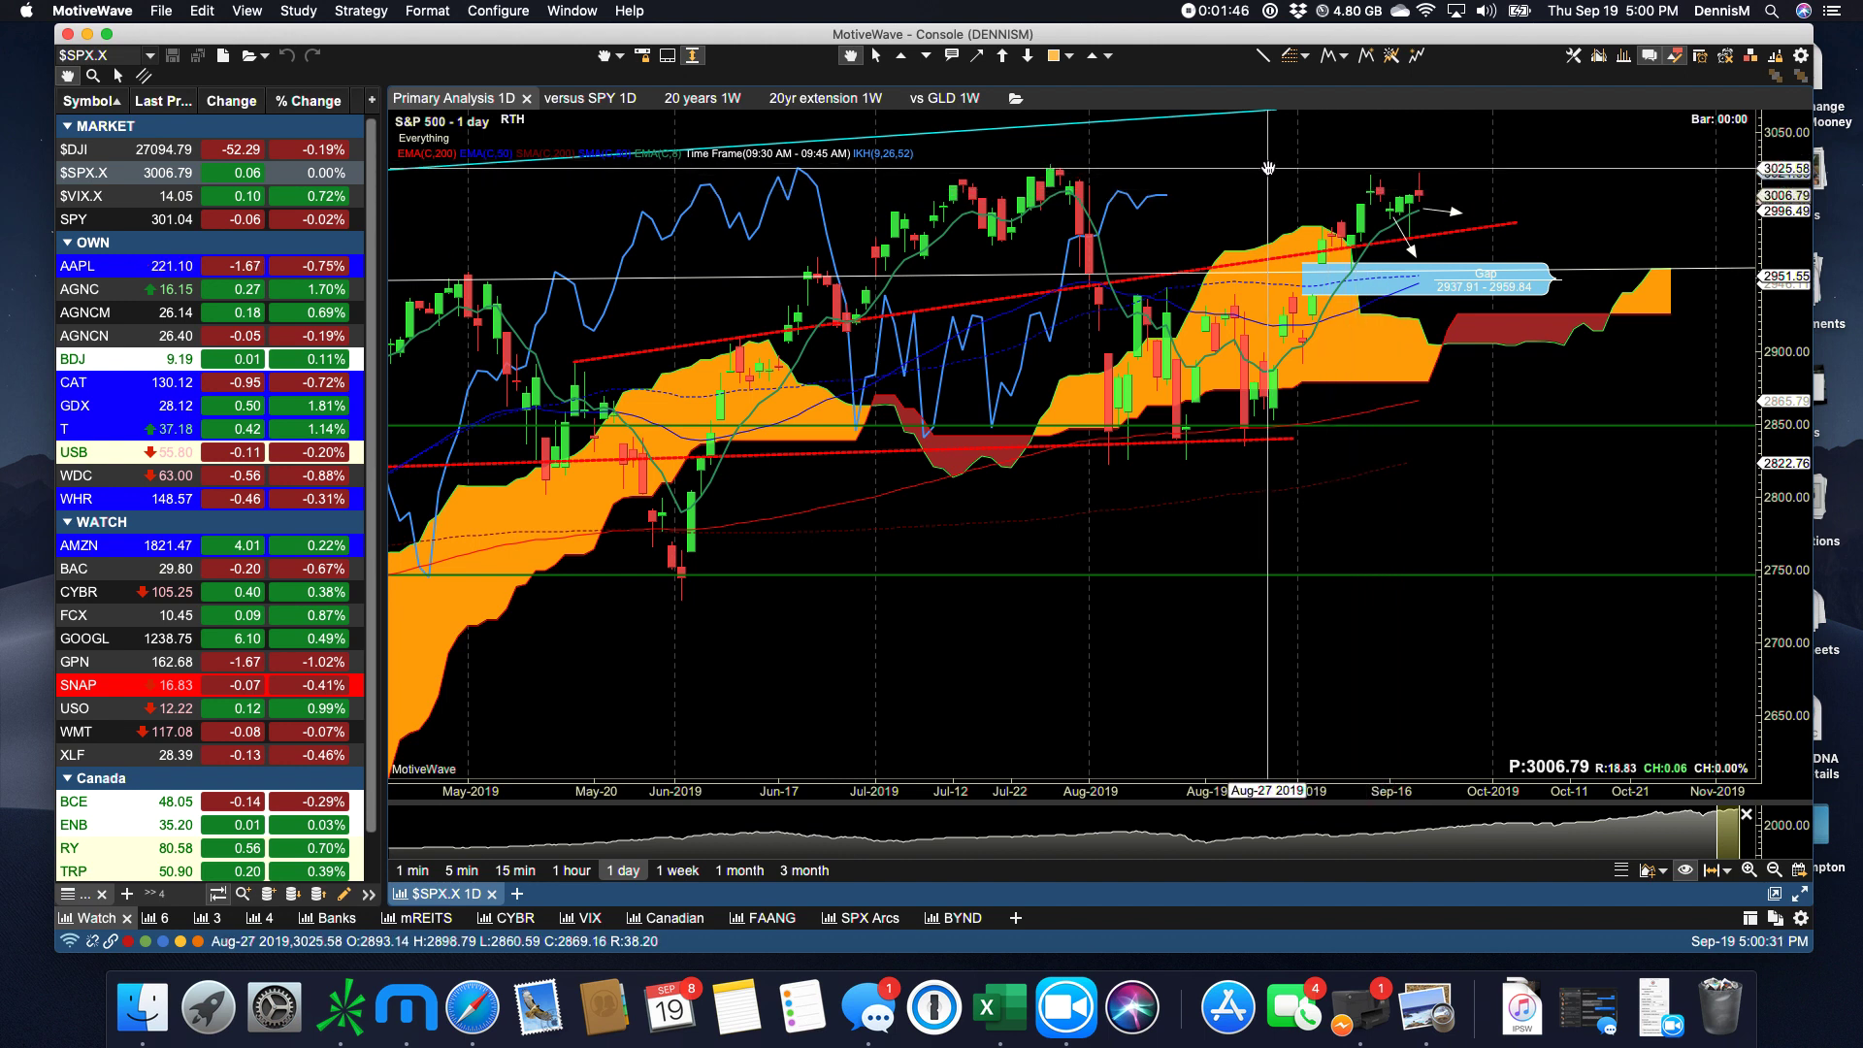
{"action": "scroll", "coordinate": [1268, 168], "scroll_direction": "down", "scroll_amount": 2}
{"action": "scroll", "coordinate": [1268, 168], "scroll_direction": "down", "scroll_amount": 3}
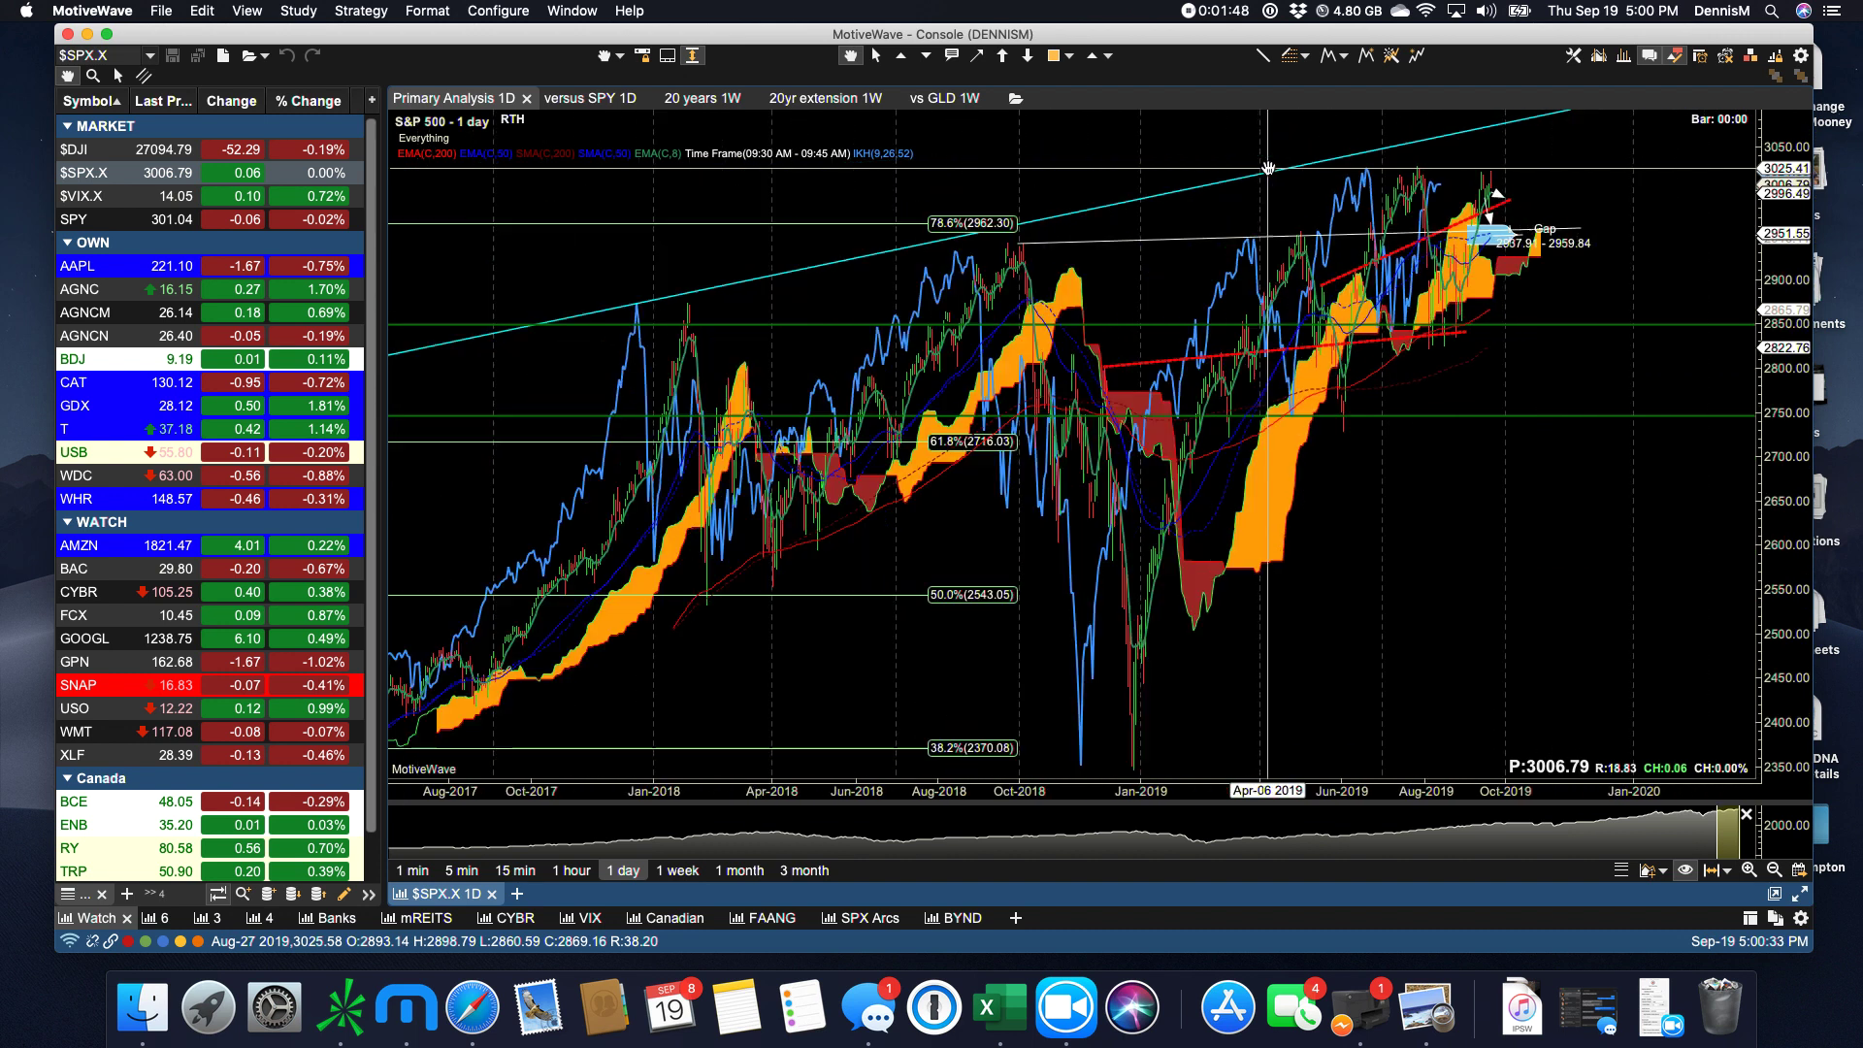
{"action": "scroll", "coordinate": [1269, 168], "scroll_direction": "up", "scroll_amount": 5}
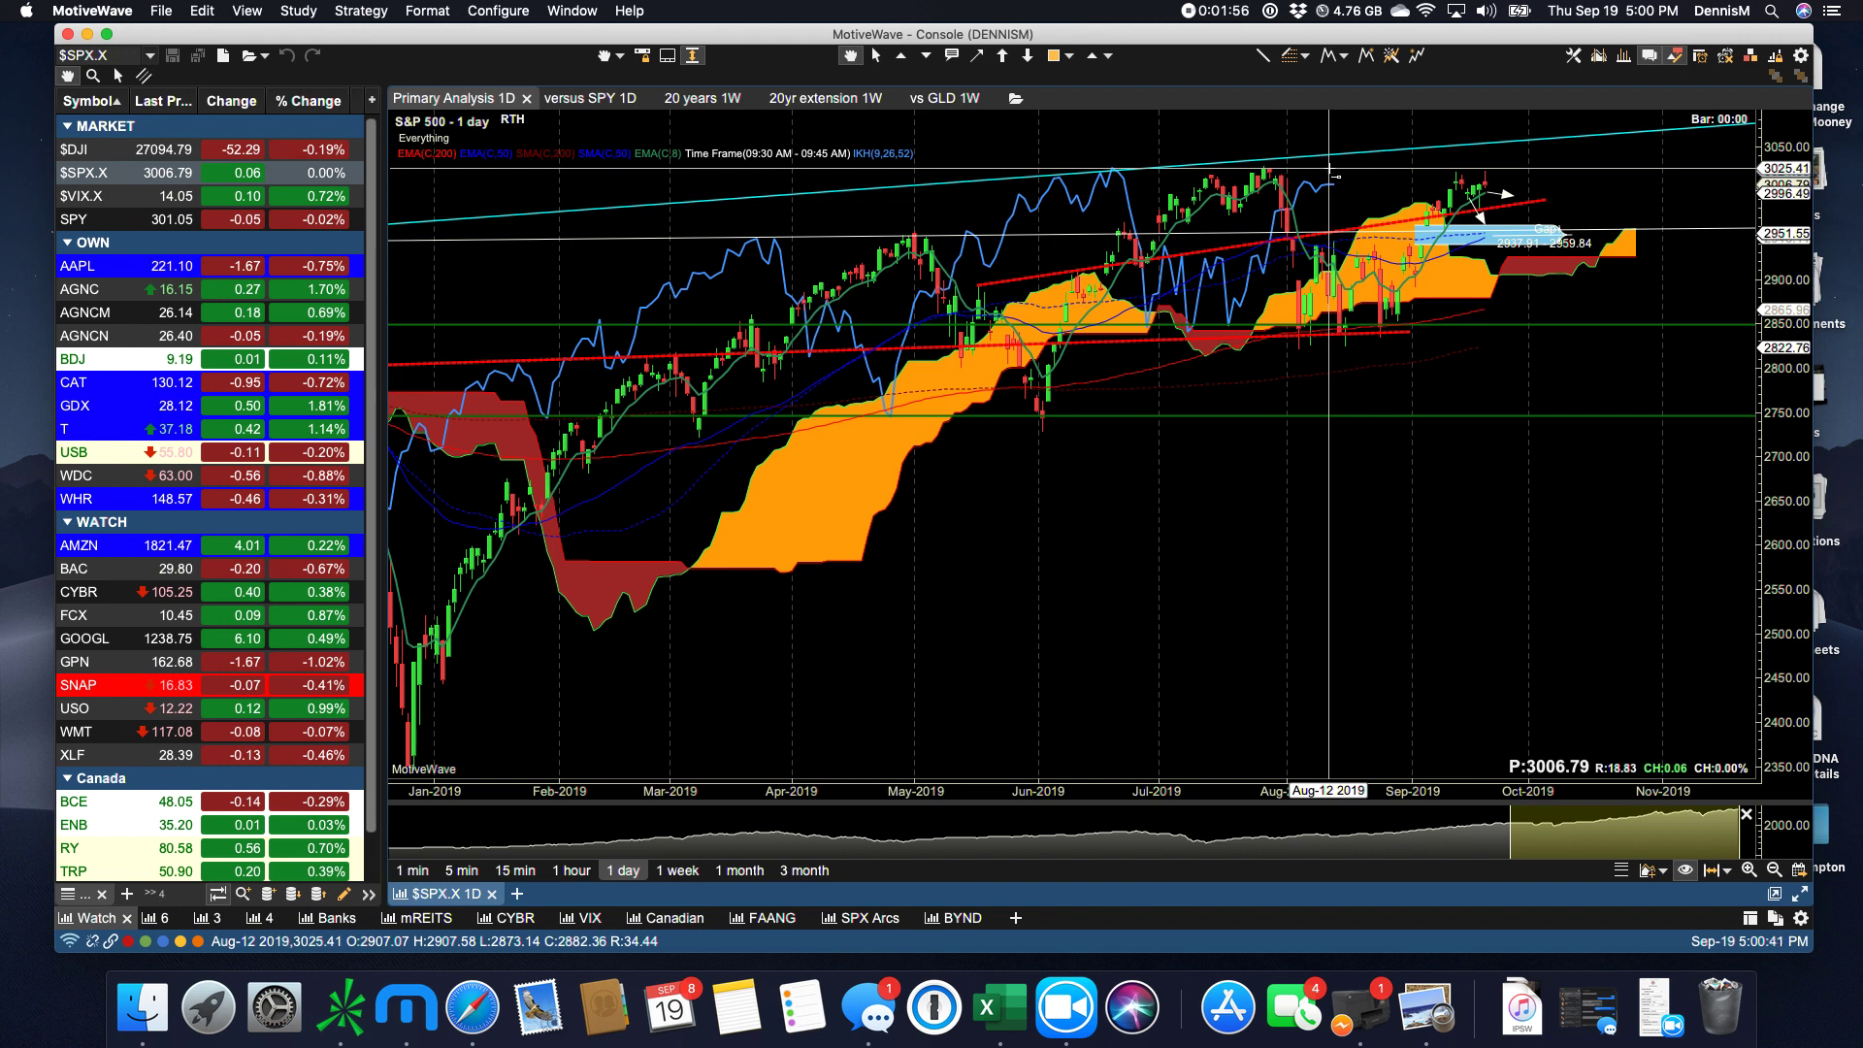
Add a horizontal level near 3022, raise another line to about 2973, and save.
{"action": "left_click", "coordinate": [1329, 167]}
{"action": "mouse_move", "coordinate": [1494, 250]}
{"action": "left_mouse_down"}
{"action": "mouse_move", "coordinate": [1544, 226]}
{"action": "mouse_move", "coordinate": [1530, 340]}
{"action": "mouse_move", "coordinate": [1436, 335]}
{"action": "mouse_move", "coordinate": [1475, 306]}
{"action": "mouse_move", "coordinate": [1491, 229]}
{"action": "left_mouse_up"}
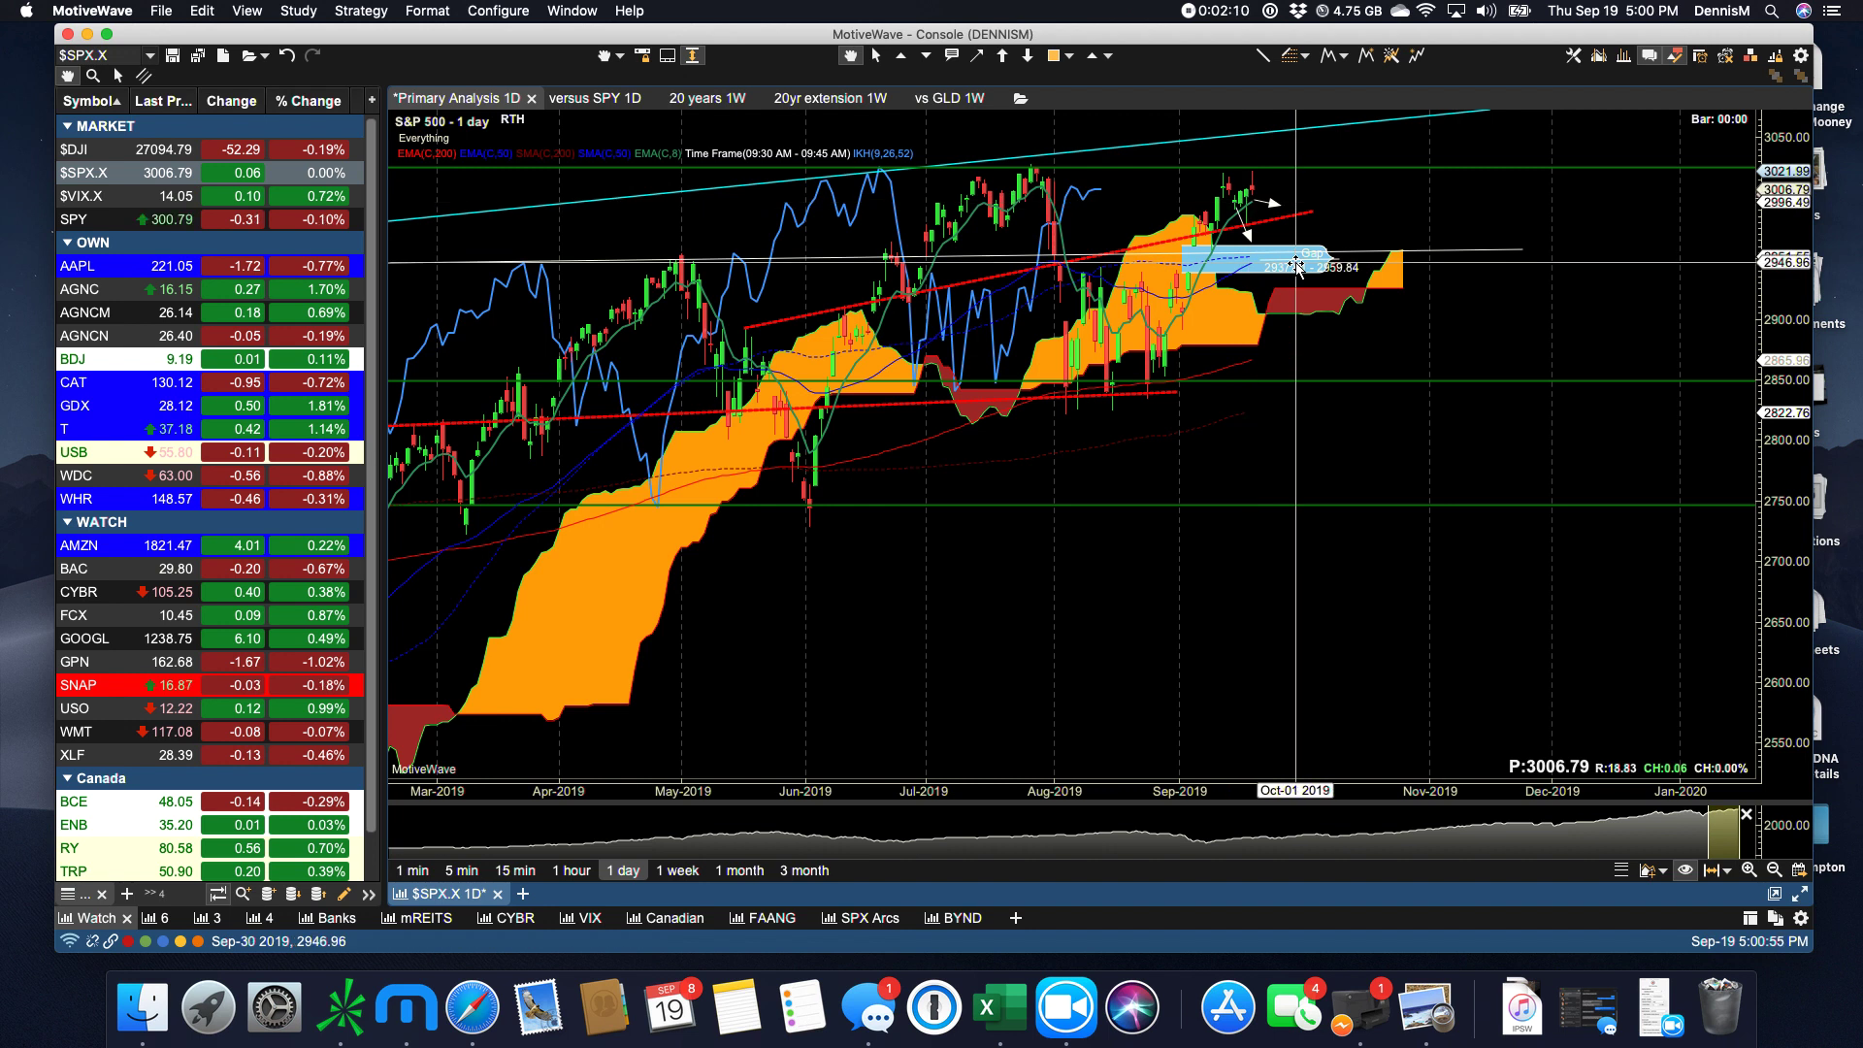
{"action": "key", "text": "super+s"}
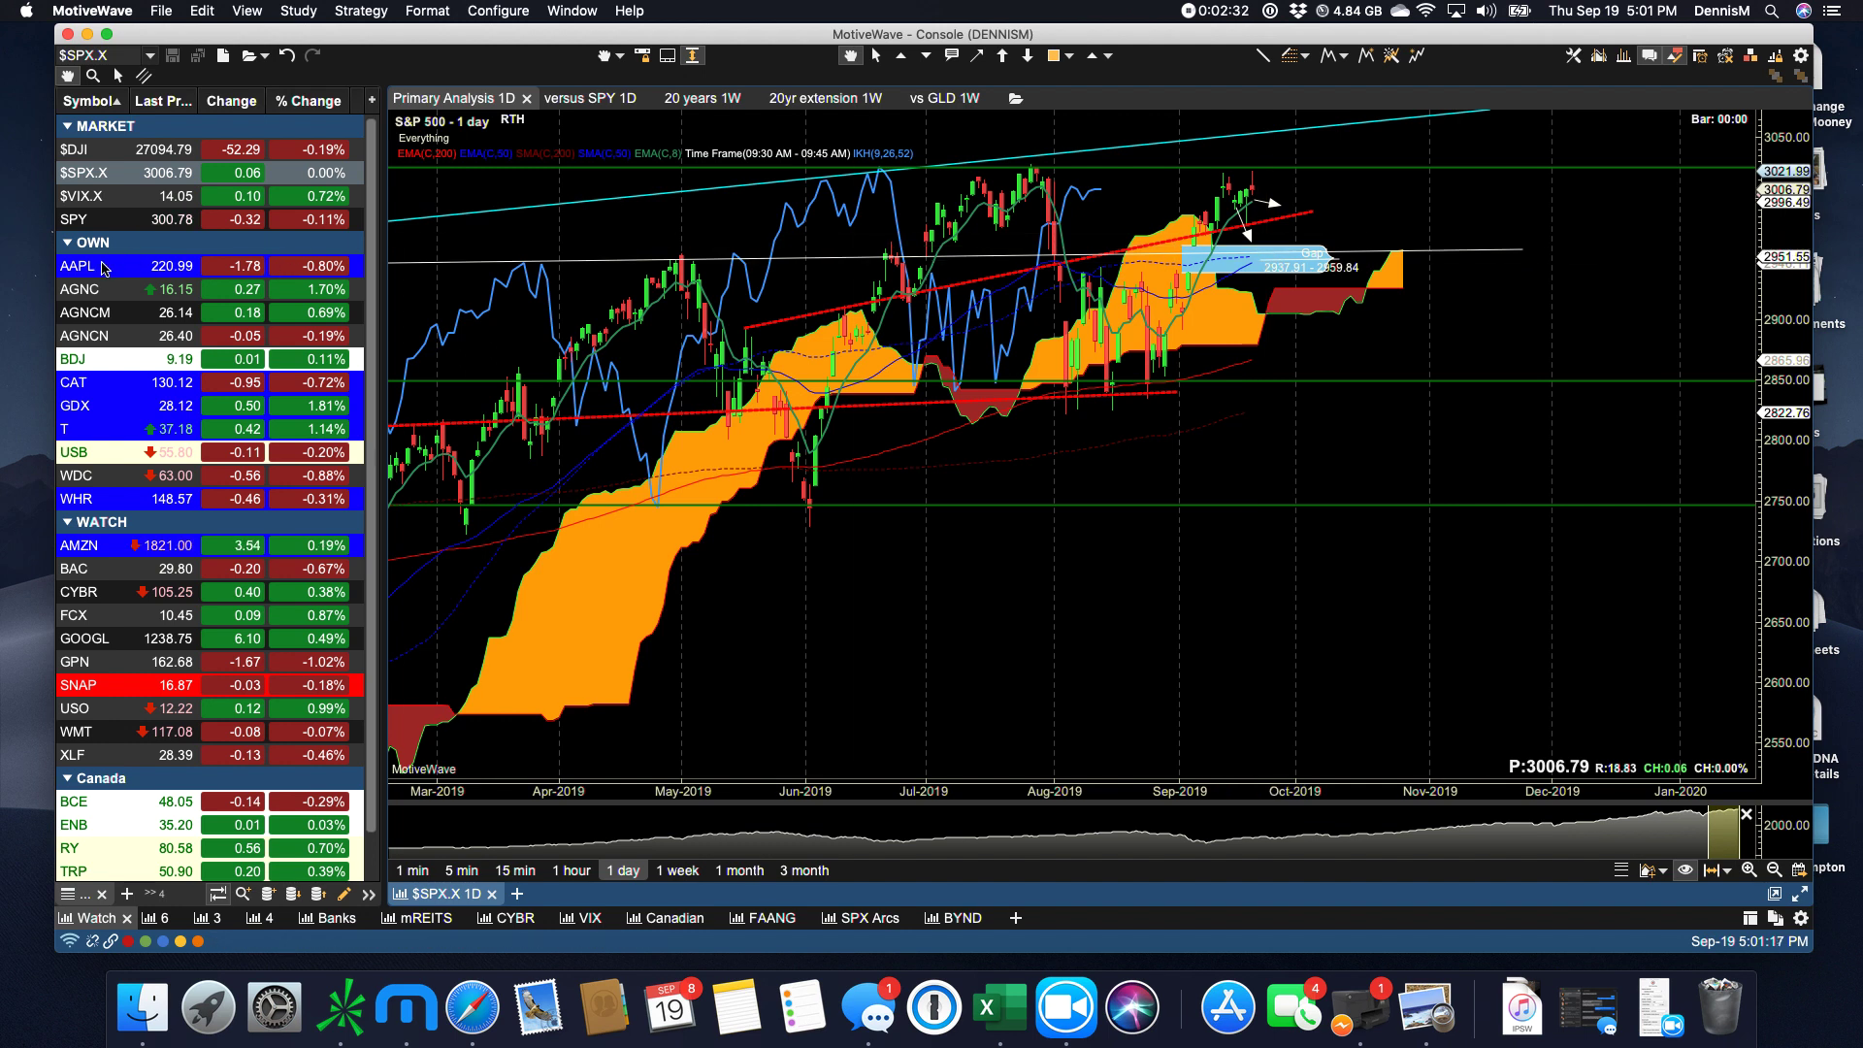
Review AAPL, then load the CAT daily chart, zoom it, and add a Volume pane.
{"action": "left_click", "coordinate": [105, 267]}
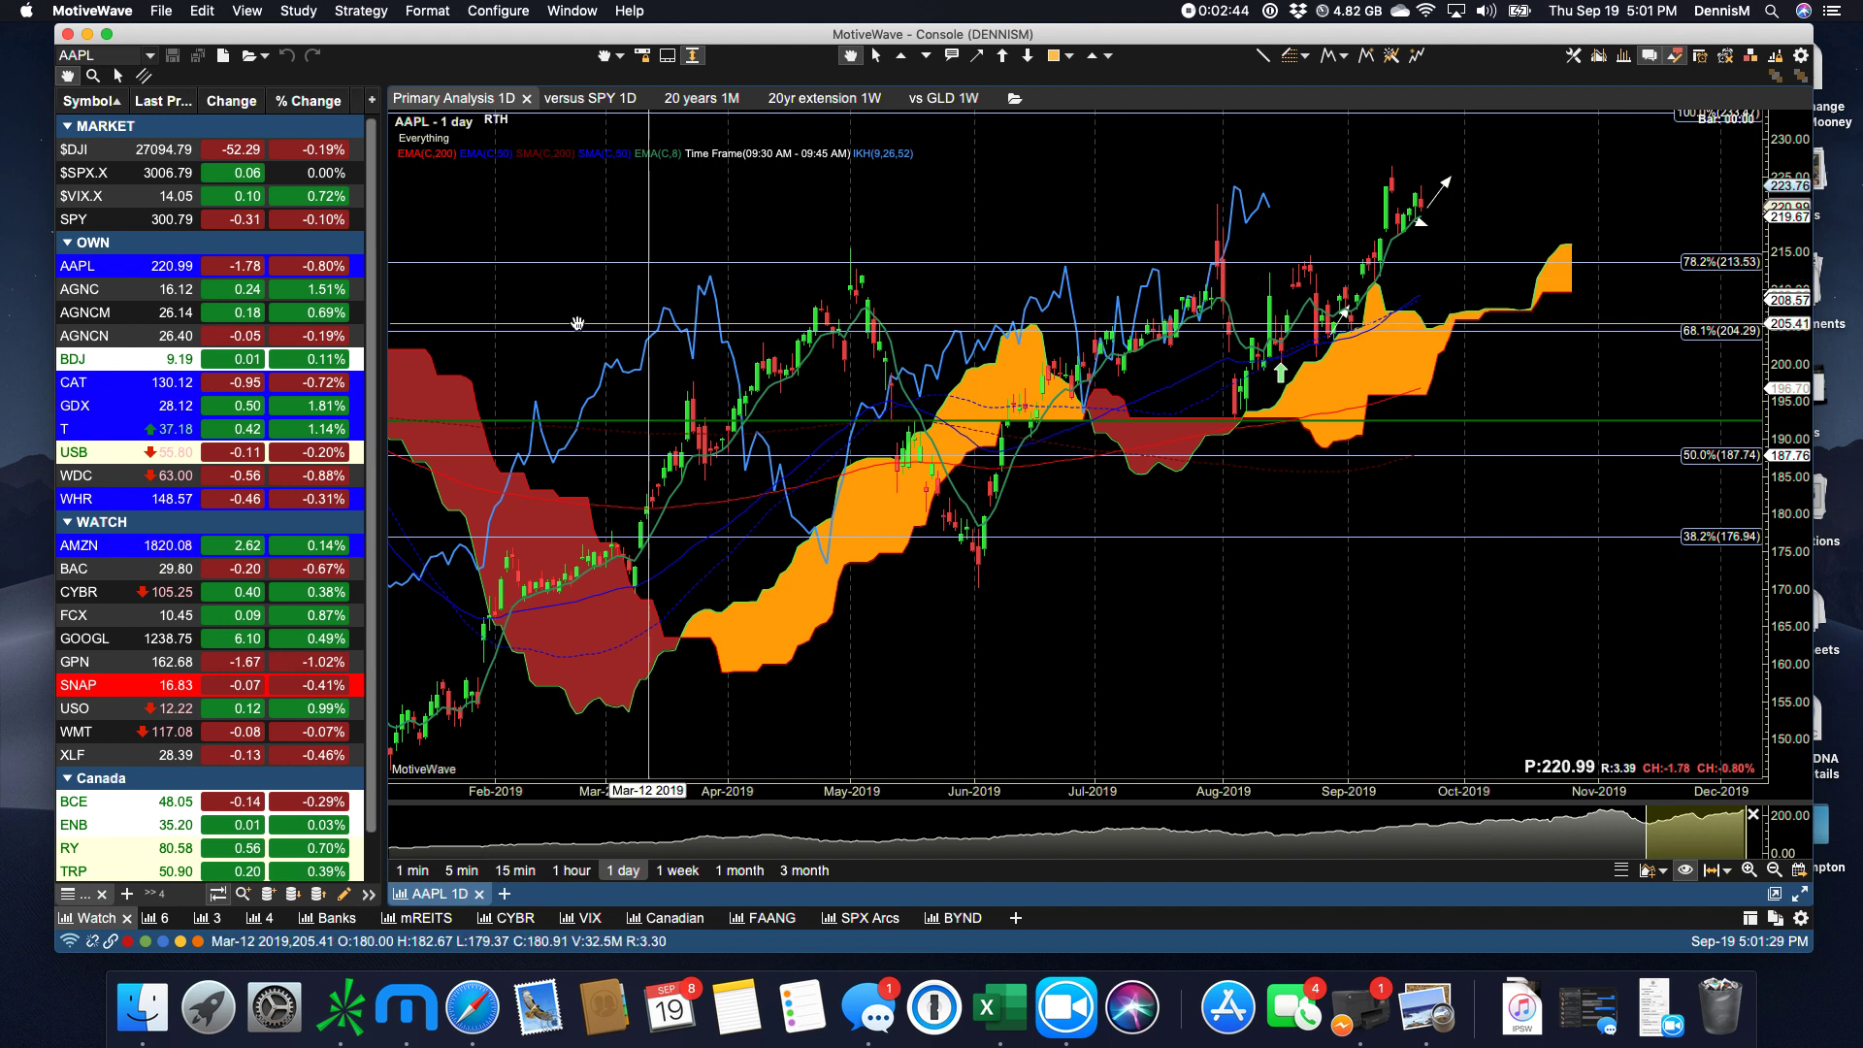
{"action": "left_click", "coordinate": [99, 382]}
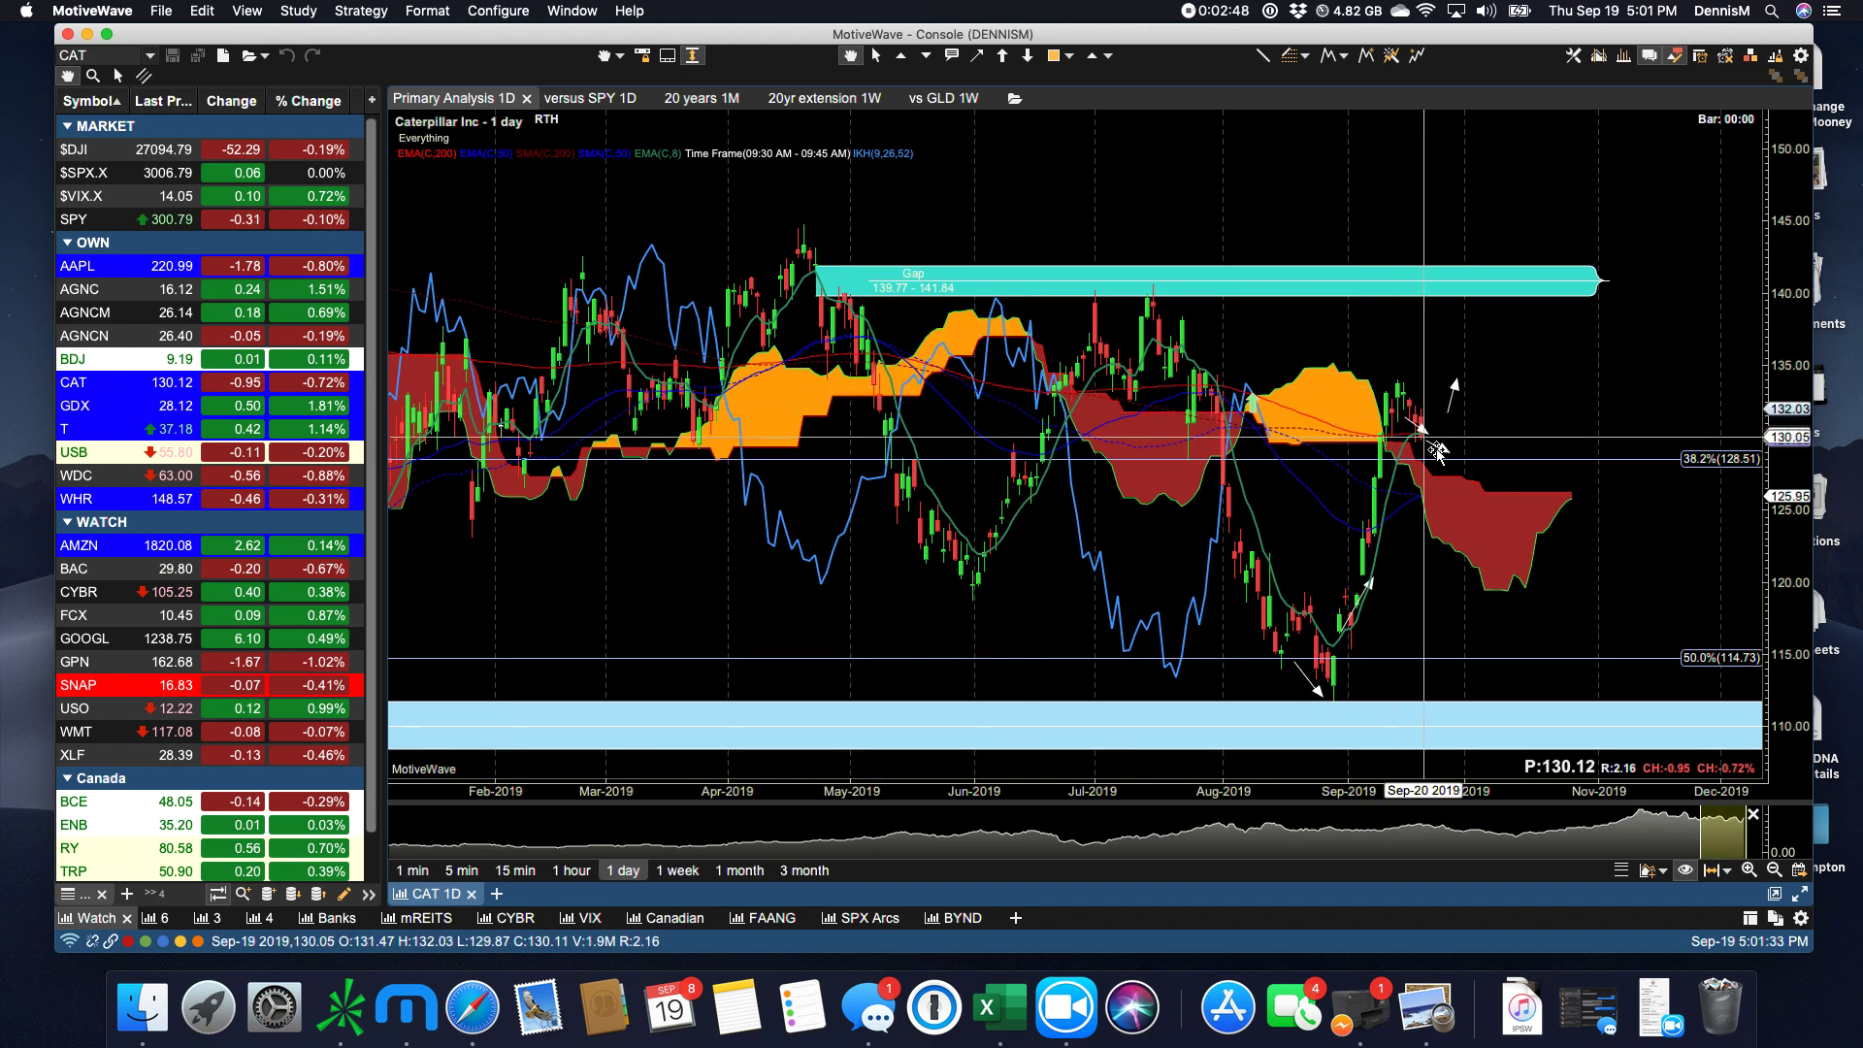
{"action": "scroll", "coordinate": [1460, 471], "scroll_direction": "up", "scroll_amount": 3}
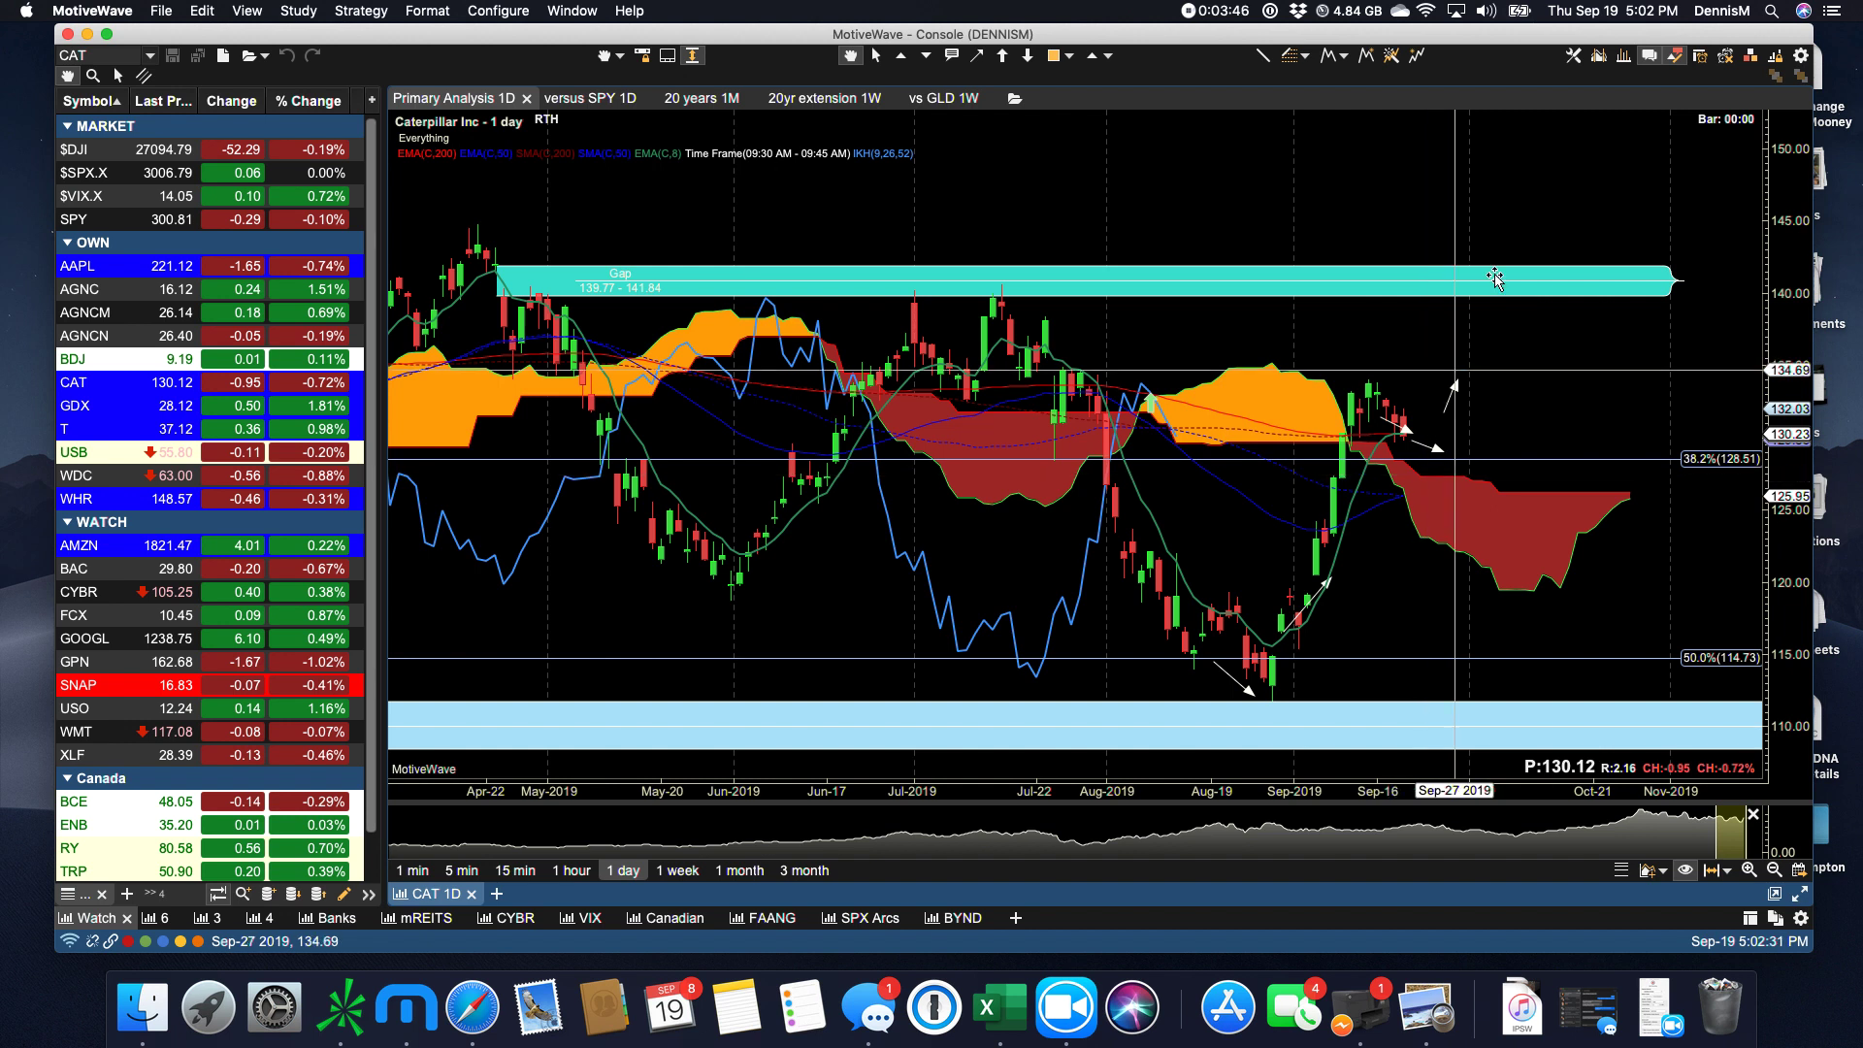
{"action": "left_click", "coordinate": [1622, 56]}
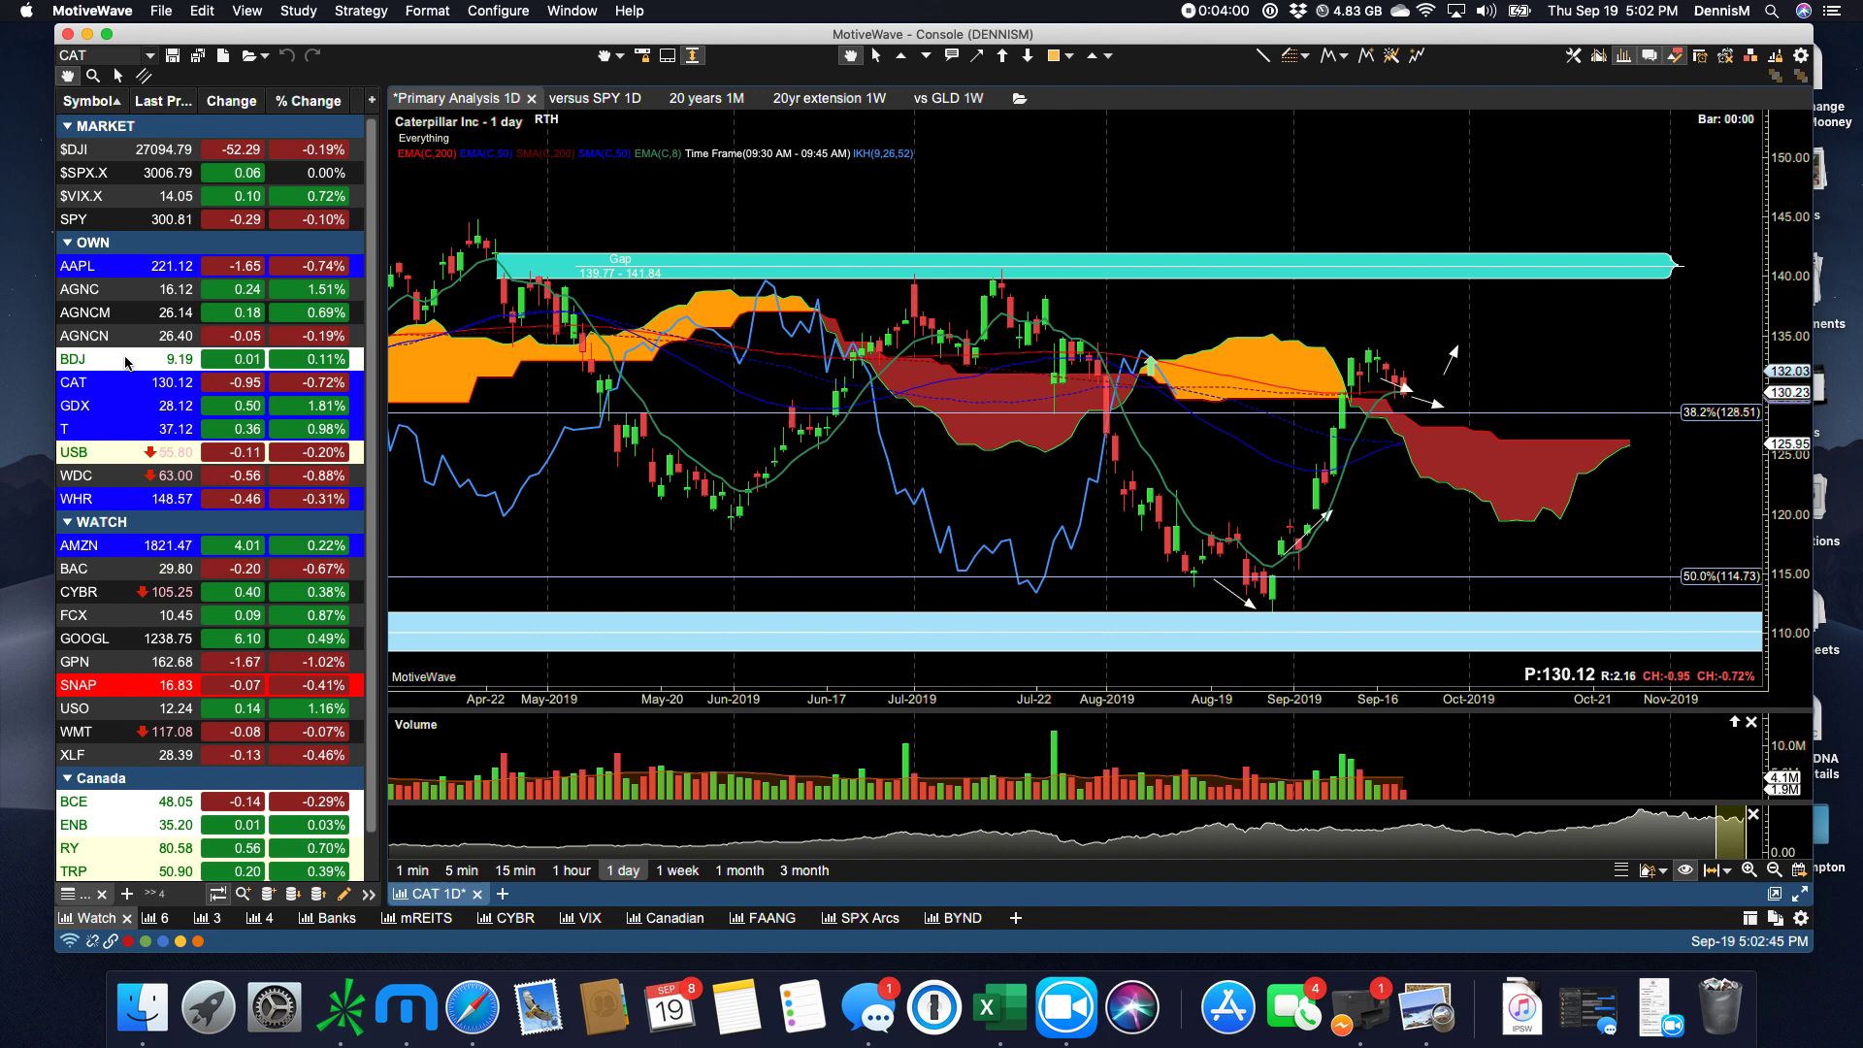
Open the GDX daily chart, then the WHR daily chart with its Fibonacci levels.
{"action": "left_click", "coordinate": [80, 408]}
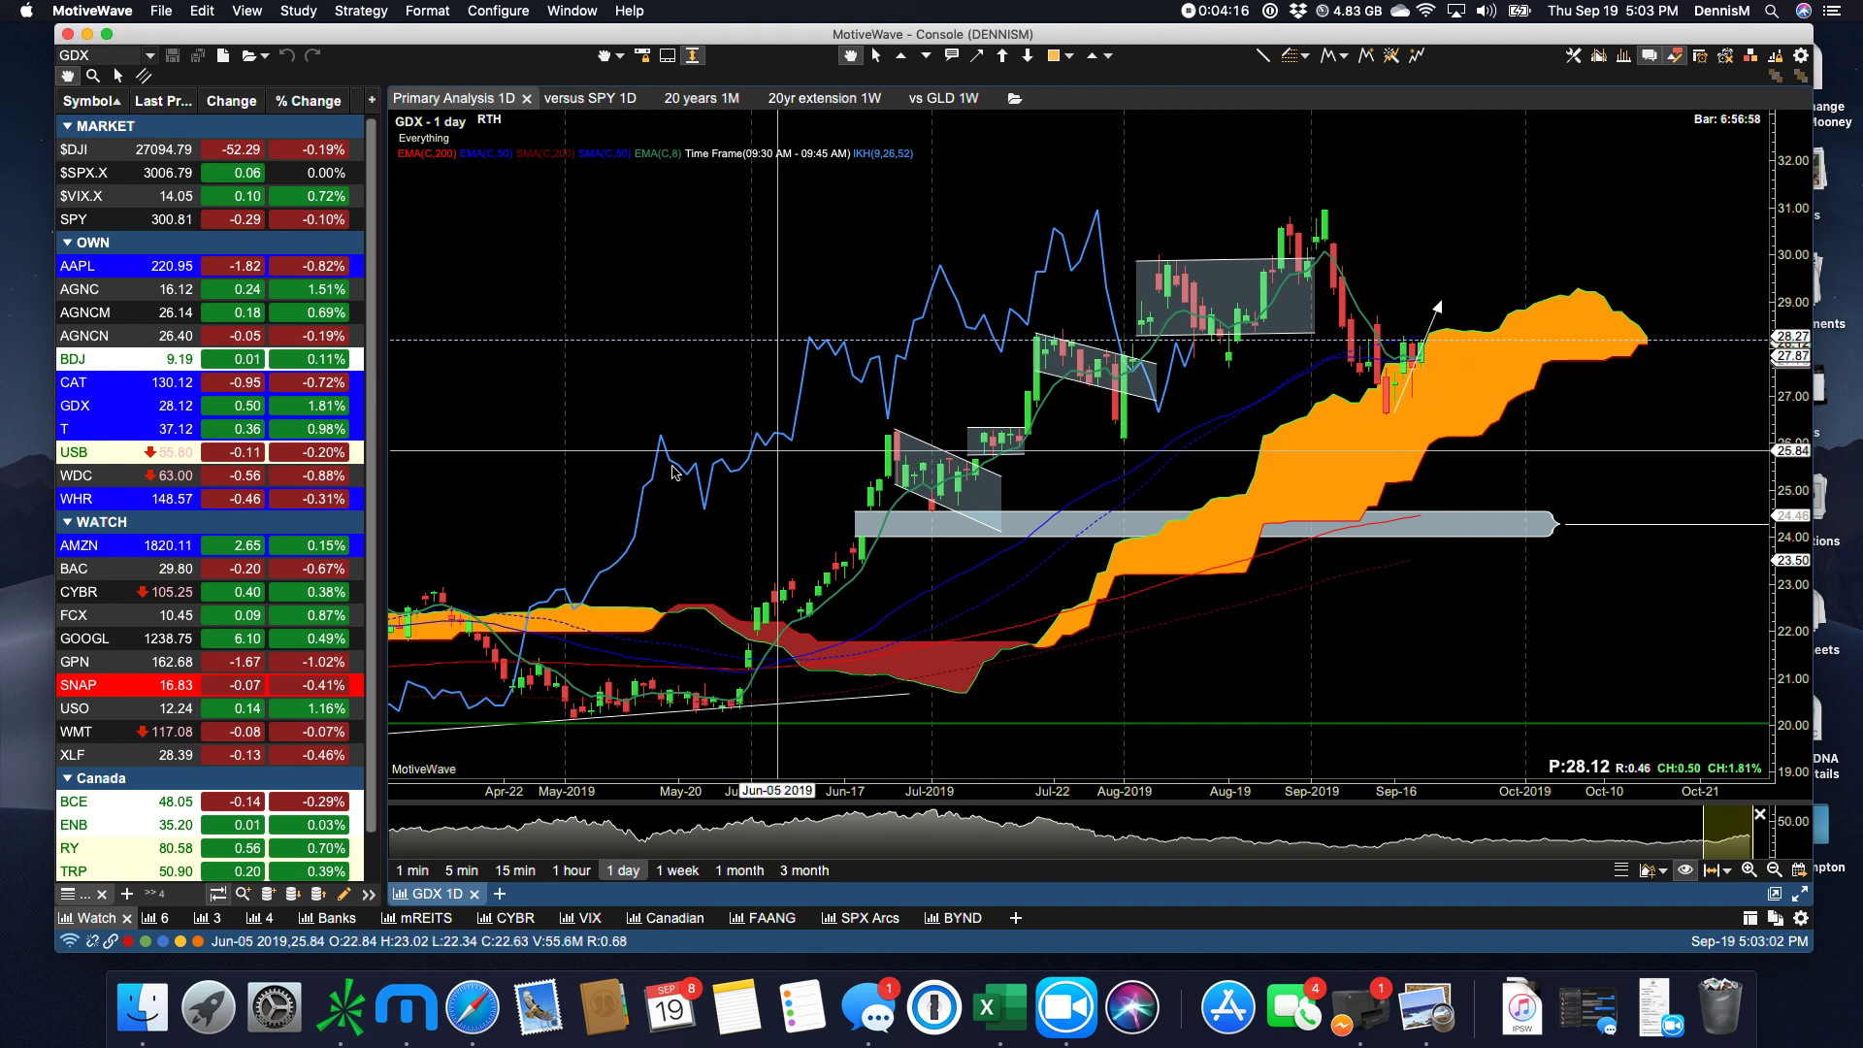
{"action": "left_click", "coordinate": [114, 502]}
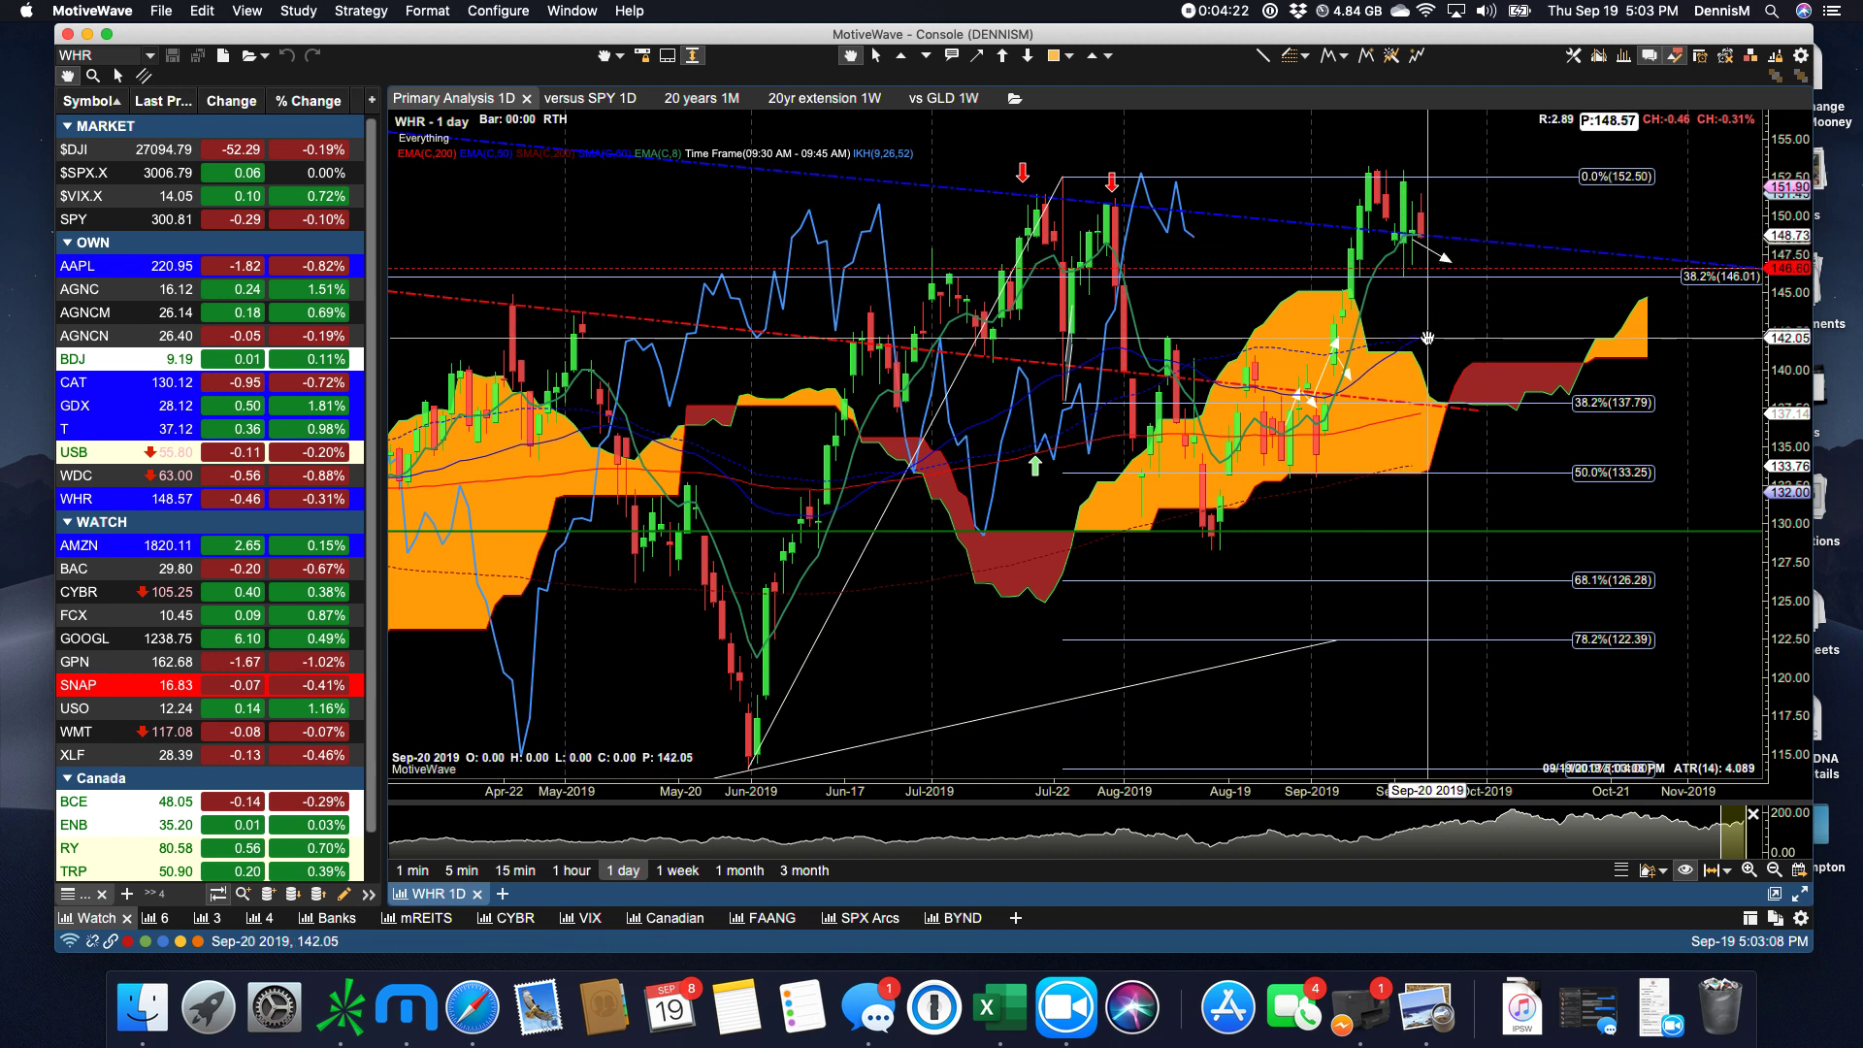
Load WDC, drop a channel near the September candles, and close the Components panel.
{"action": "left_click", "coordinate": [80, 475]}
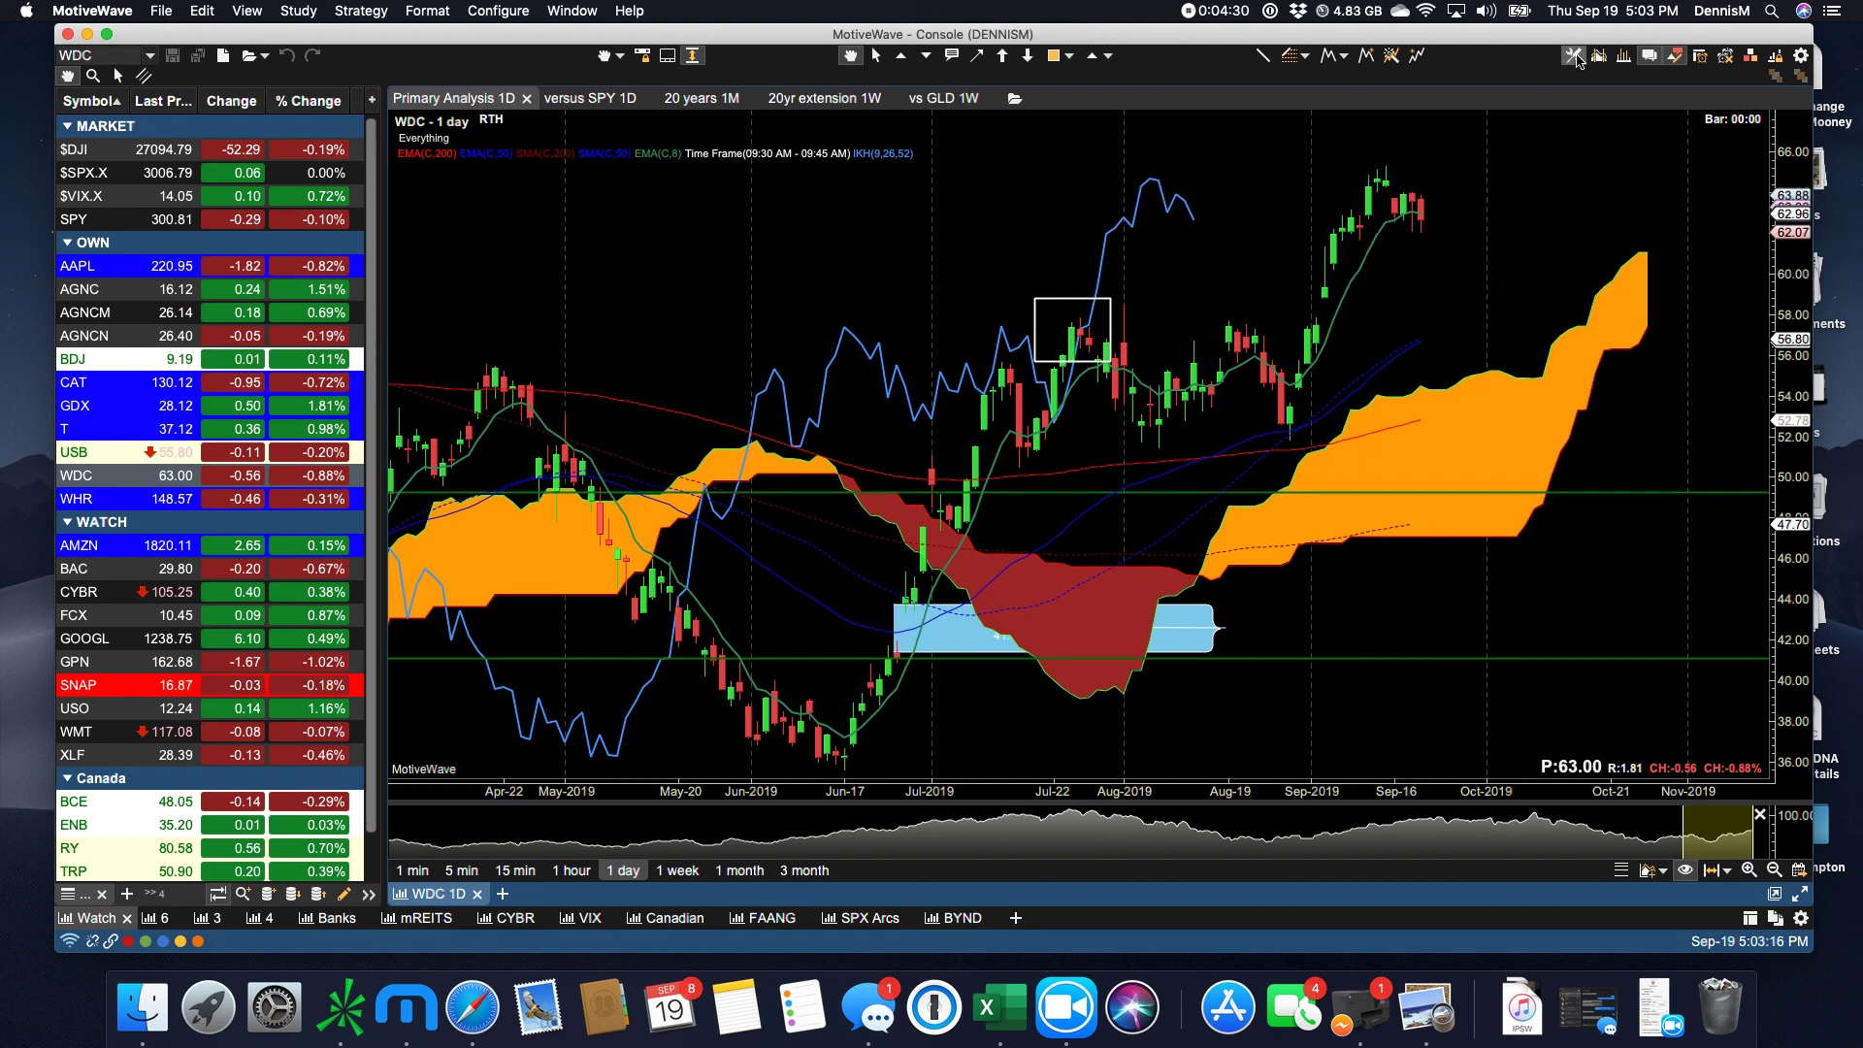
{"action": "left_click", "coordinate": [1572, 56]}
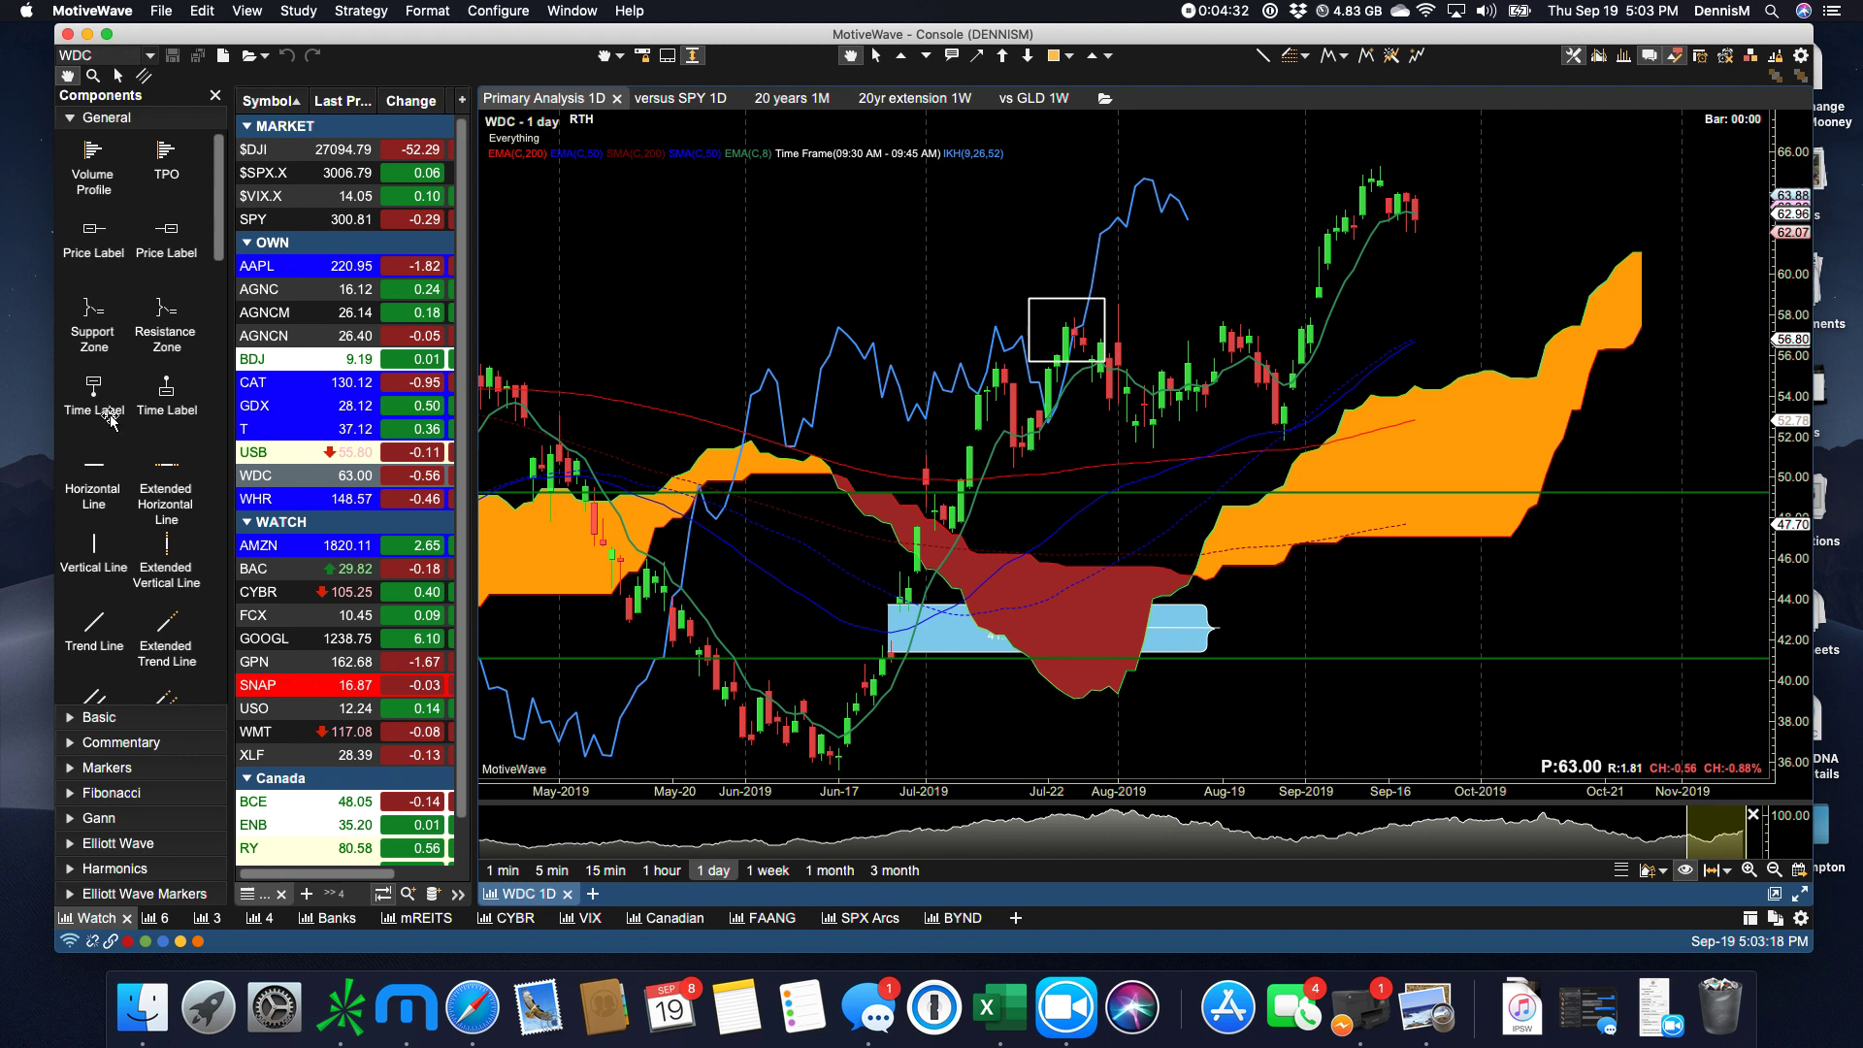
{"action": "mouse_move", "coordinate": [105, 700]}
{"action": "left_mouse_down"}
{"action": "mouse_move", "coordinate": [871, 314]}
{"action": "mouse_move", "coordinate": [1395, 177]}
{"action": "mouse_move", "coordinate": [1484, 233]}
{"action": "mouse_move", "coordinate": [1405, 247]}
{"action": "mouse_move", "coordinate": [1383, 177]}
{"action": "mouse_move", "coordinate": [1406, 181]}
{"action": "left_mouse_up"}
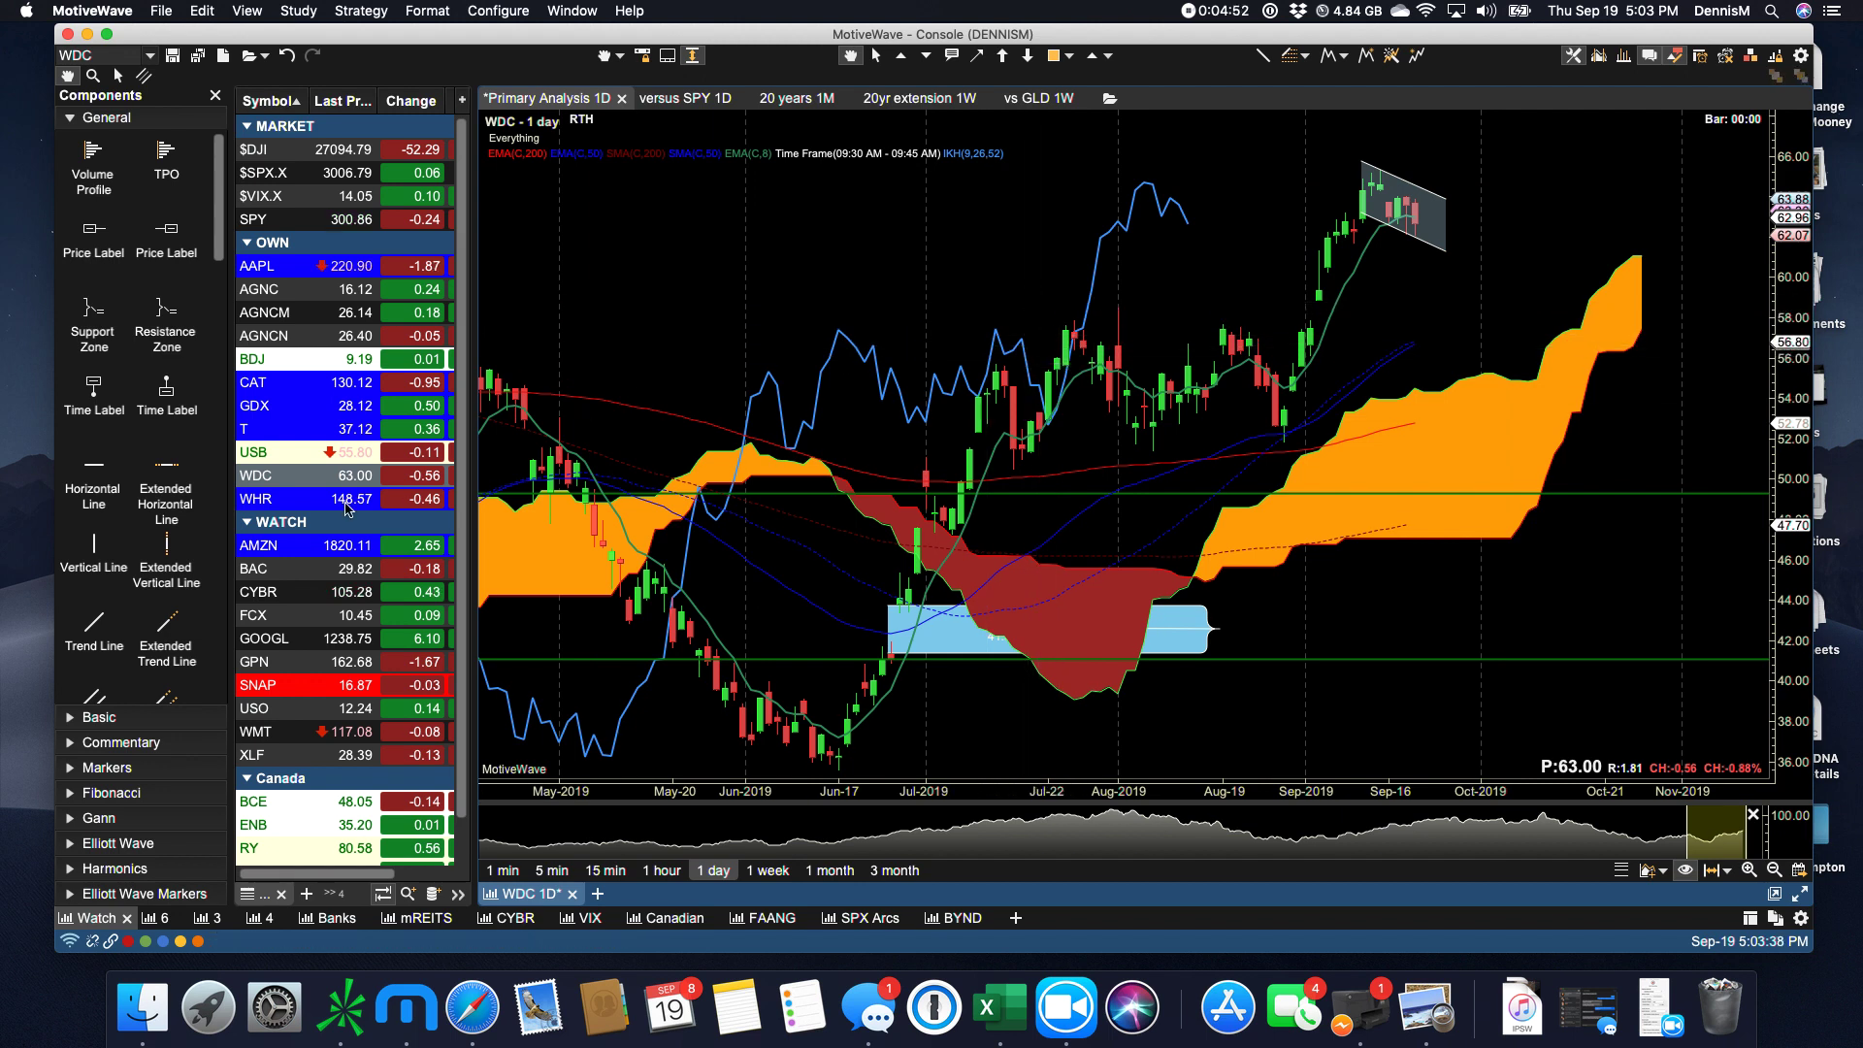
{"action": "left_click", "coordinate": [216, 94]}
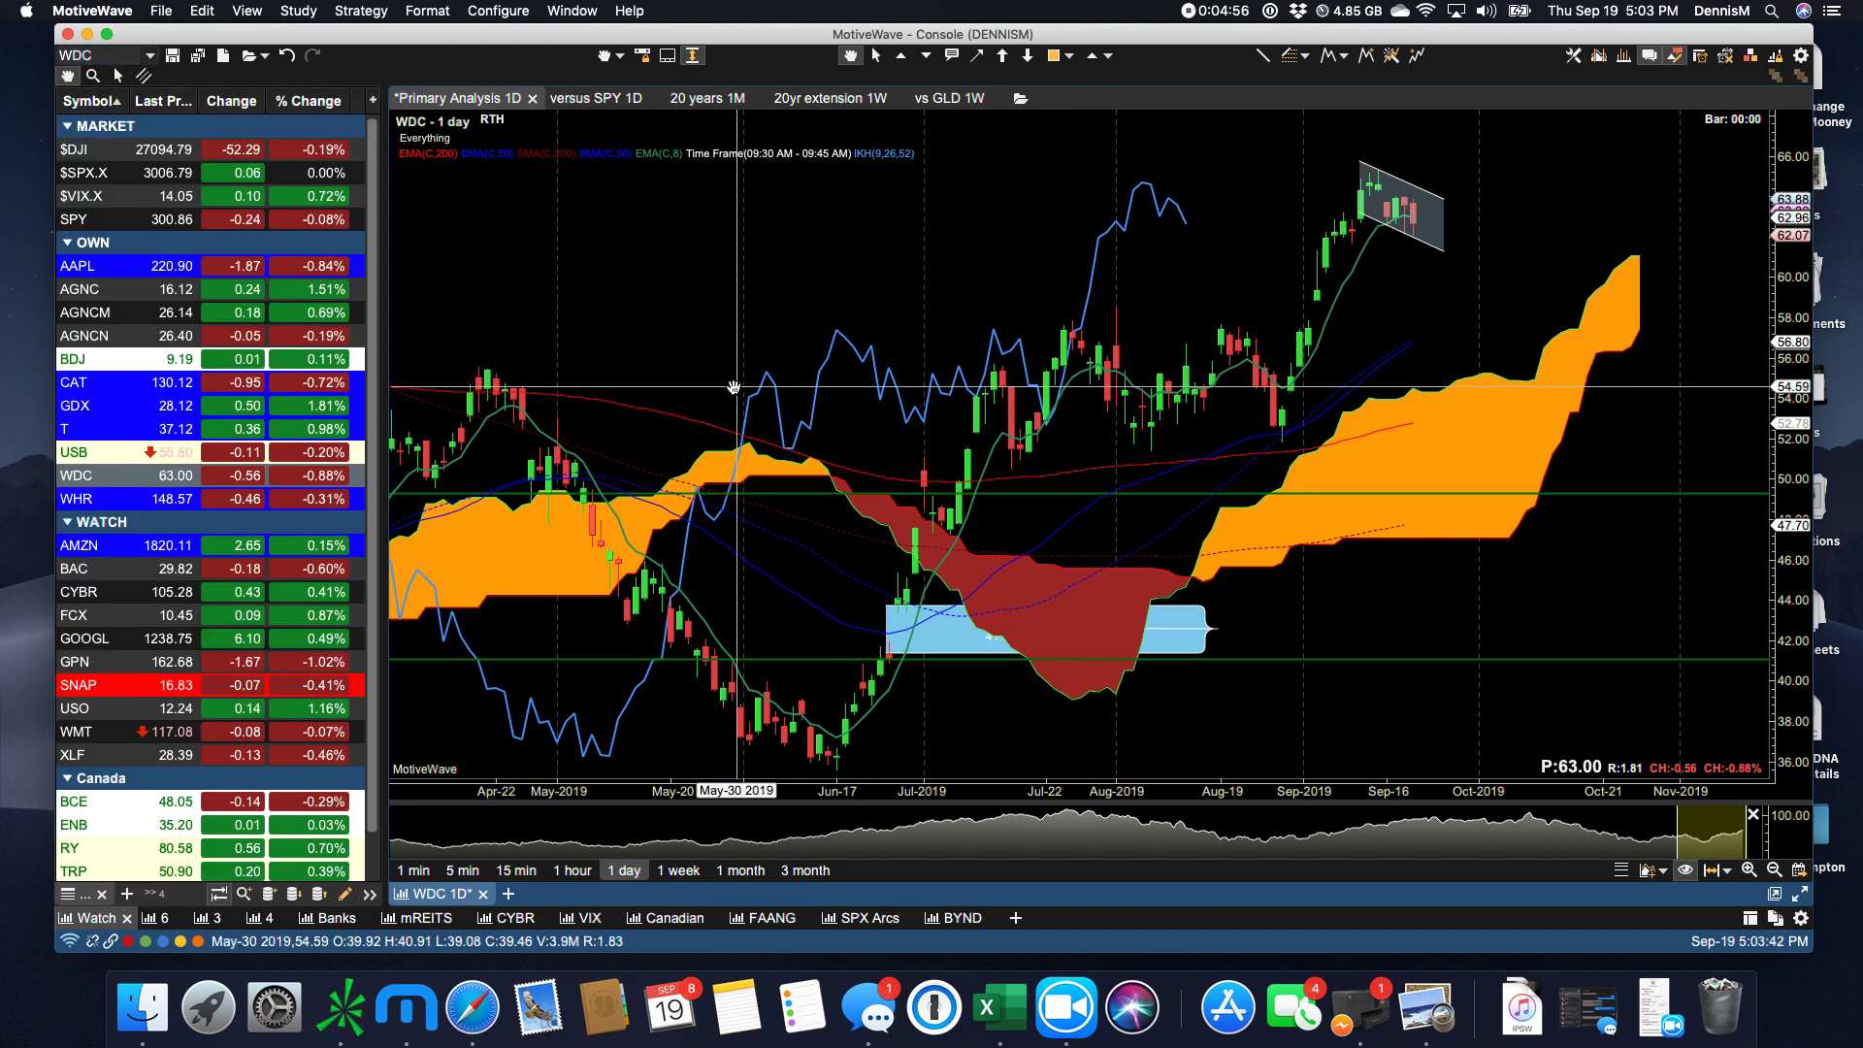
Load SNAP's 1-day chart from the watchlist.
{"action": "left_click", "coordinate": [133, 688]}
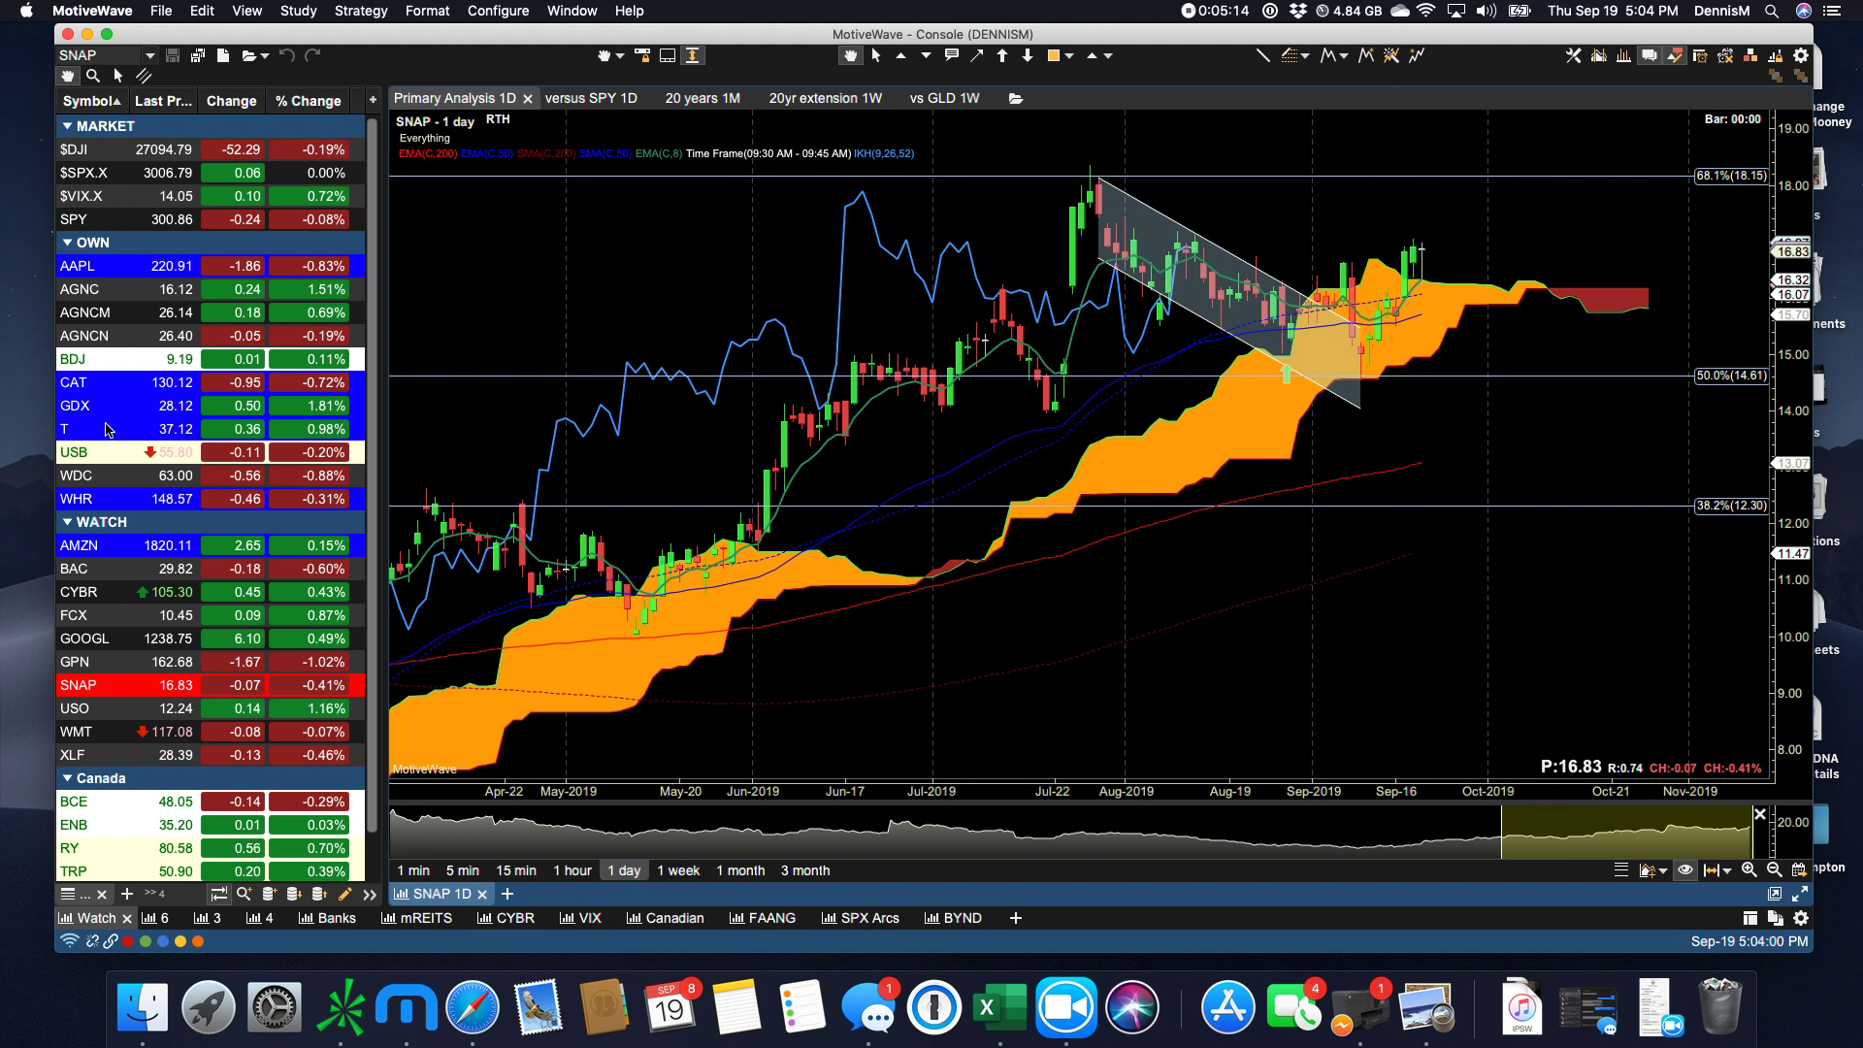
Load the T chart and drag its Fibonacci retracement labels to the right edge.
{"action": "left_click", "coordinate": [109, 429]}
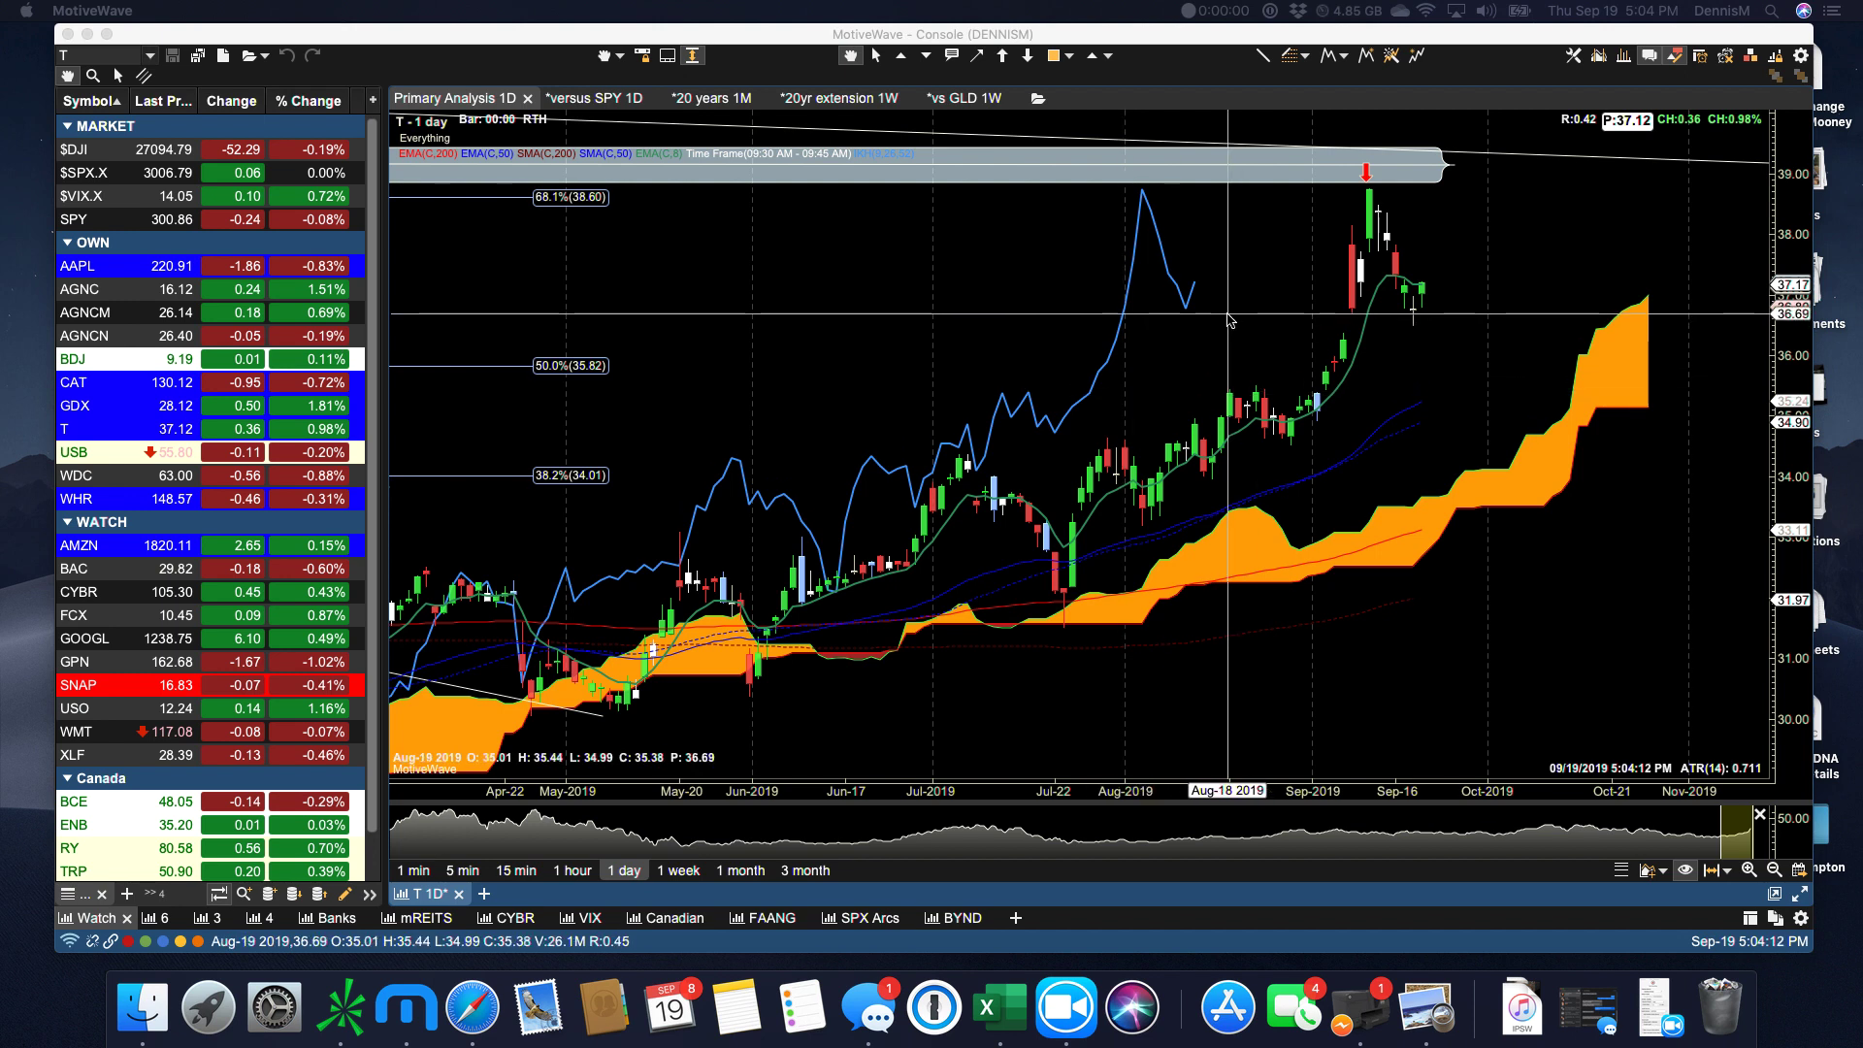
{"action": "left_click", "coordinate": [606, 198]}
{"action": "left_click_drag", "start_coordinate": [608, 198], "coordinate": [1513, 198]}
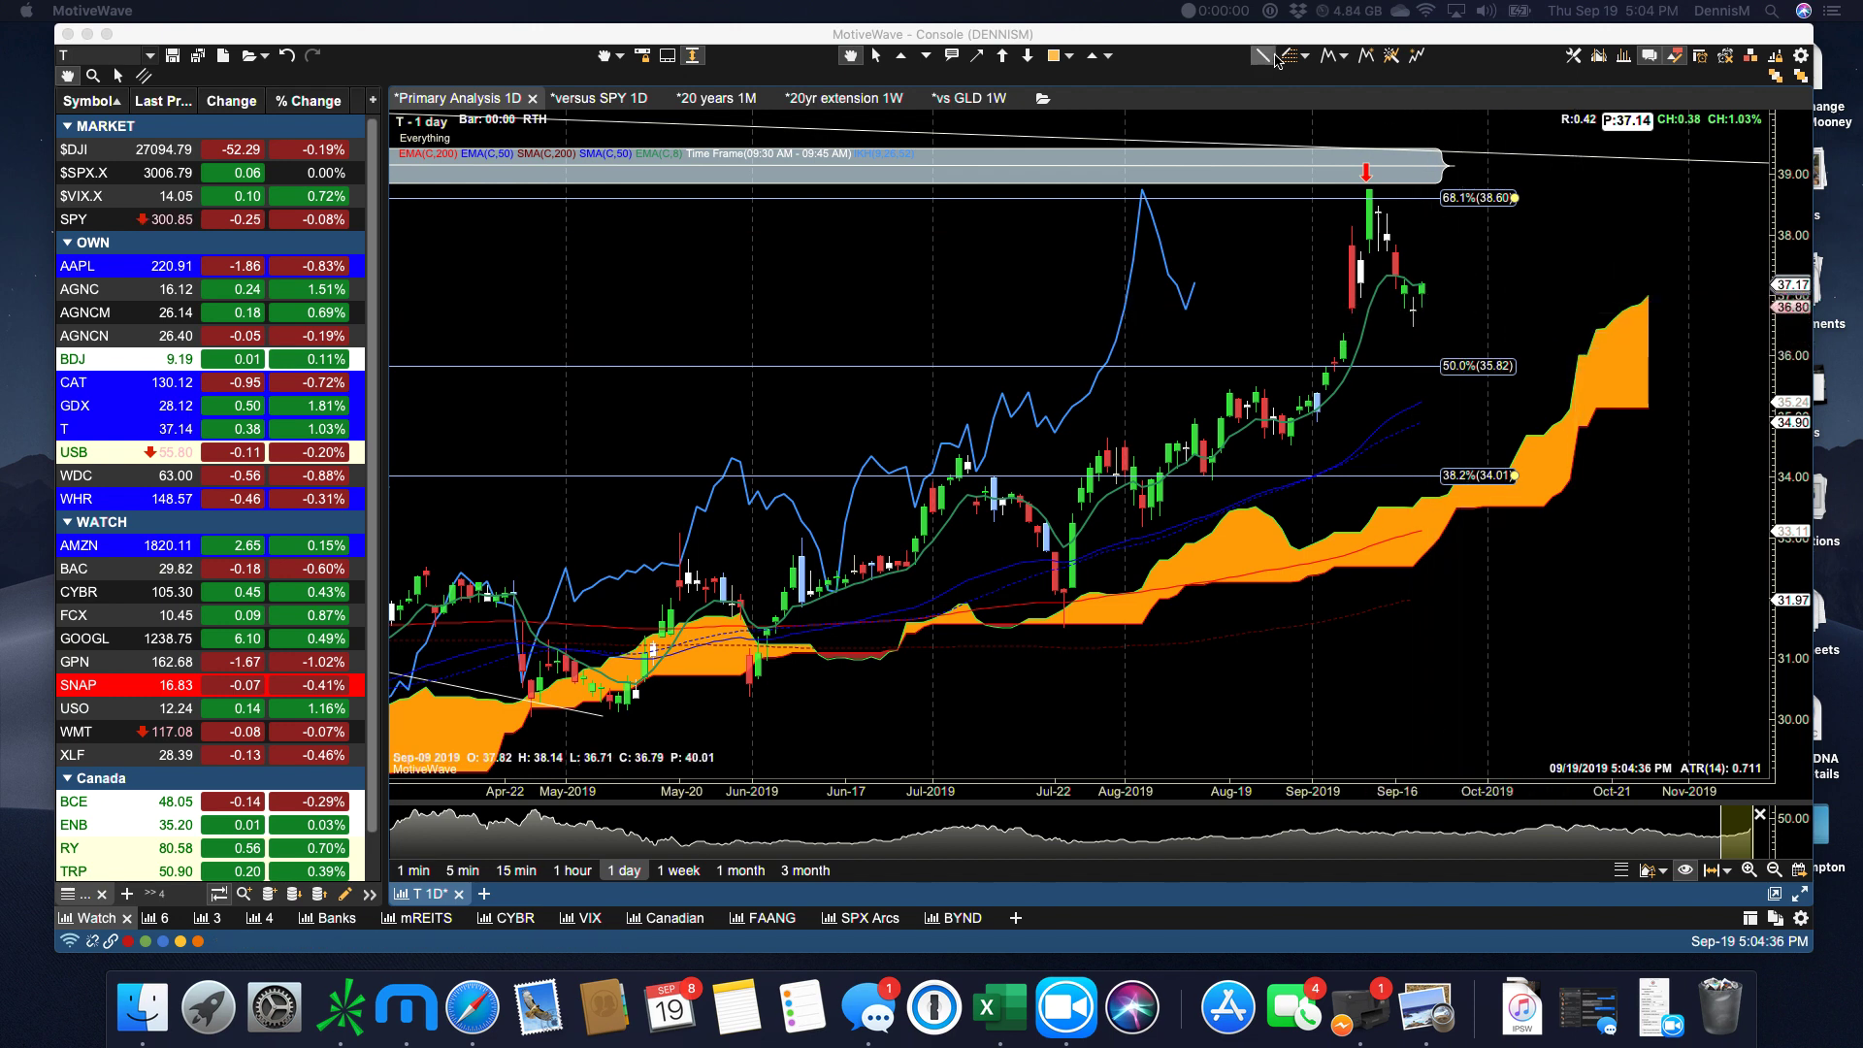
Draw a projection arrow from T's Sep-19 candle toward 35.9, save, and load $SPX.X.
{"action": "left_click", "coordinate": [970, 62]}
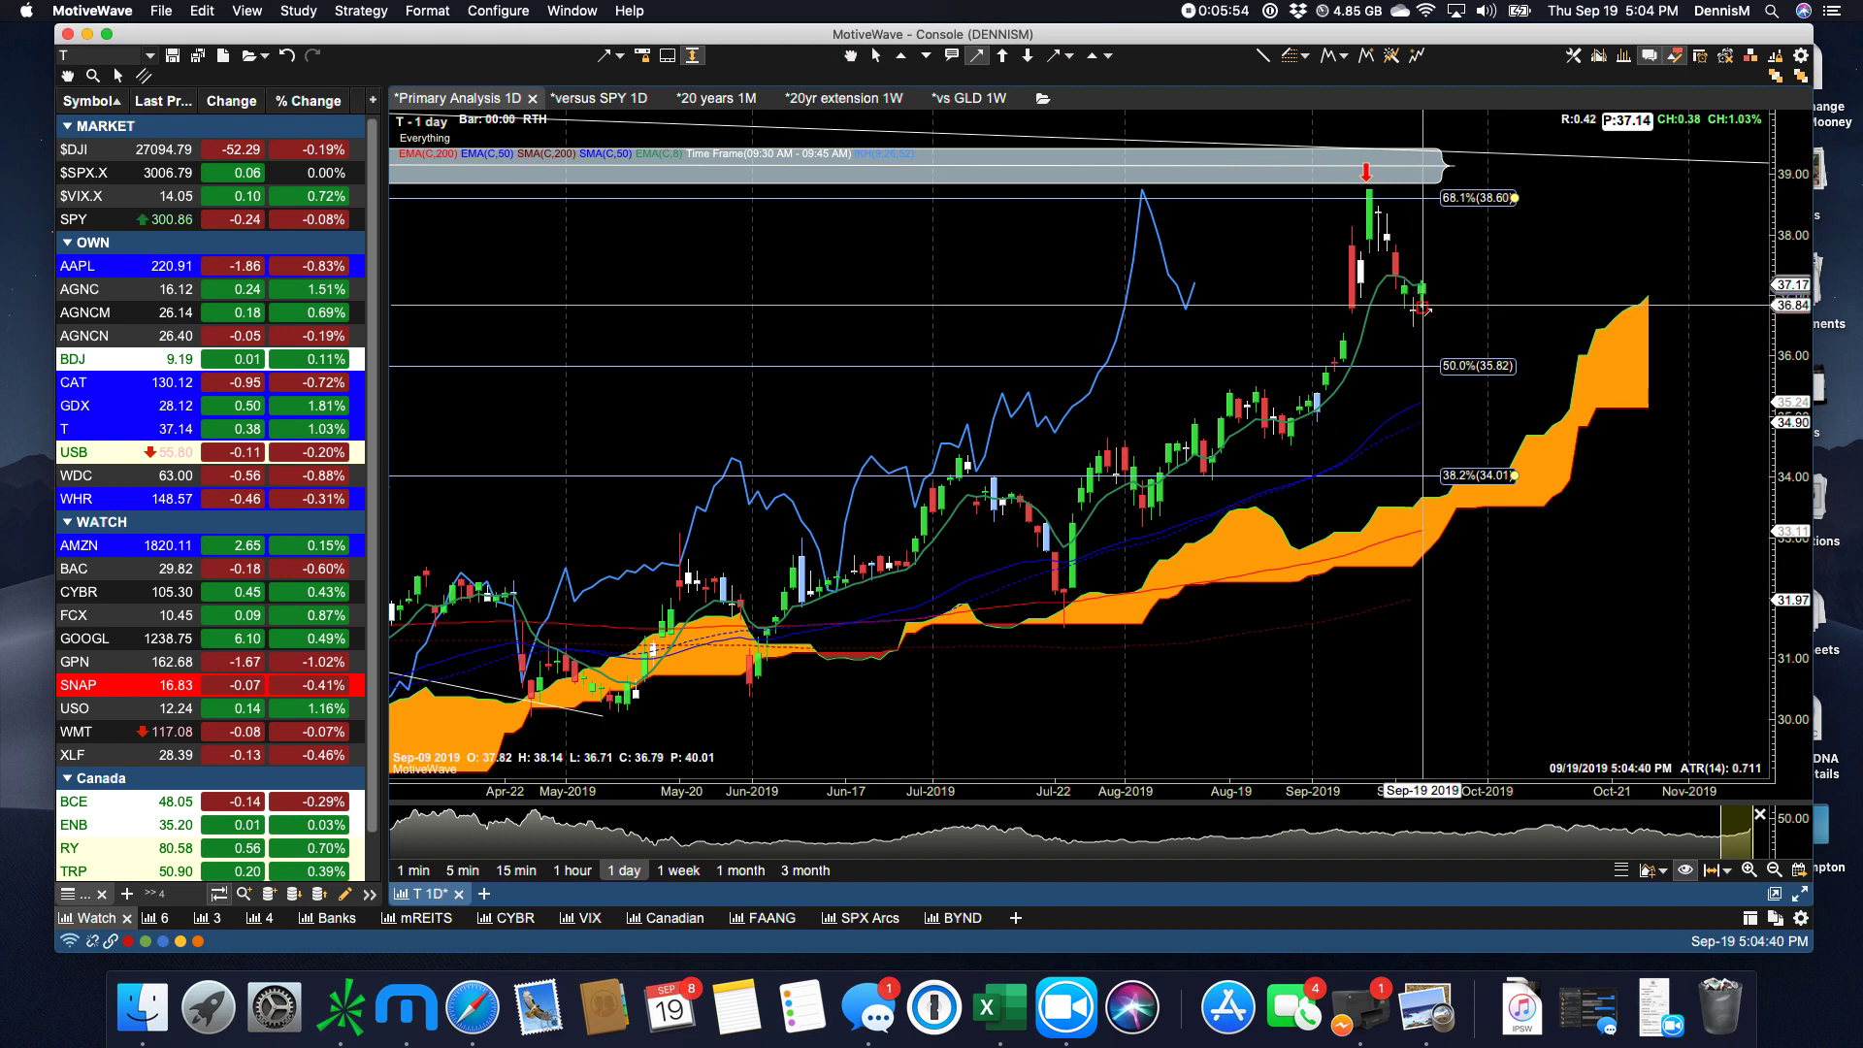
{"action": "left_click", "coordinate": [1422, 308]}
{"action": "left_click_drag", "start_coordinate": [1422, 308], "coordinate": [1572, 359]}
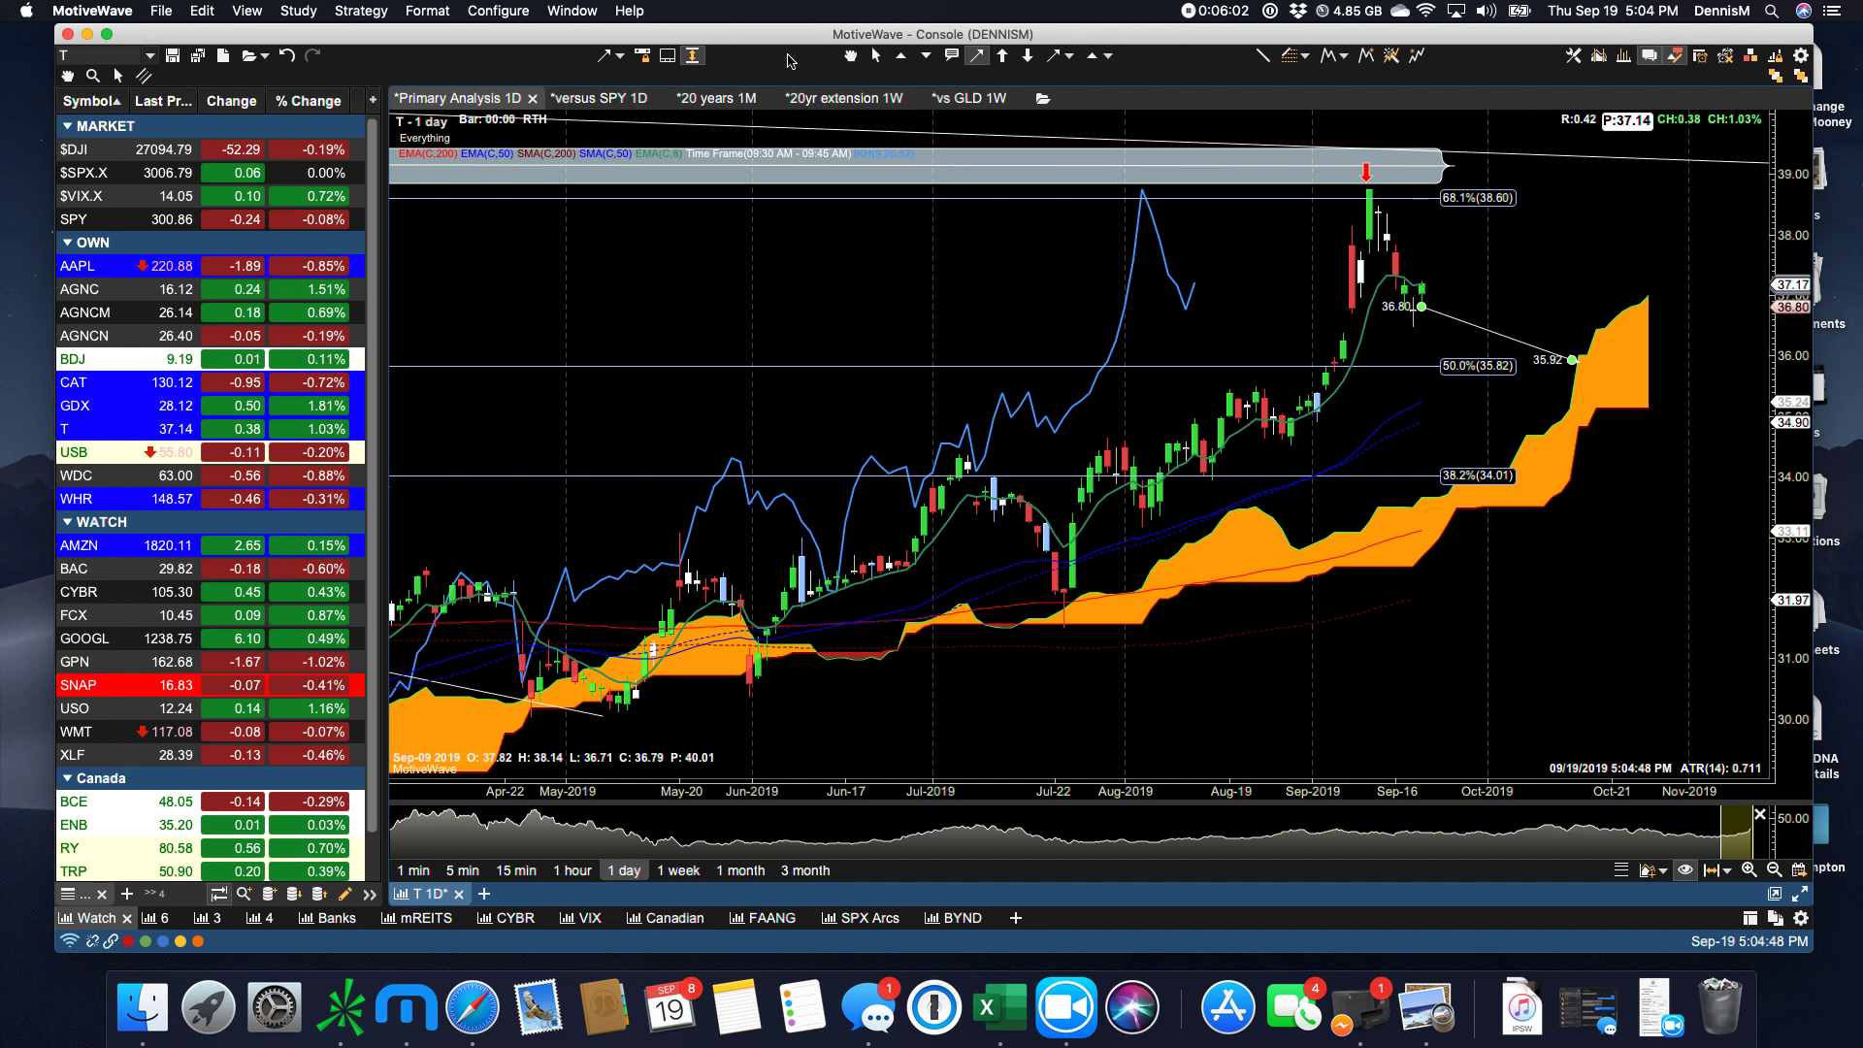
{"action": "left_click", "coordinate": [851, 58]}
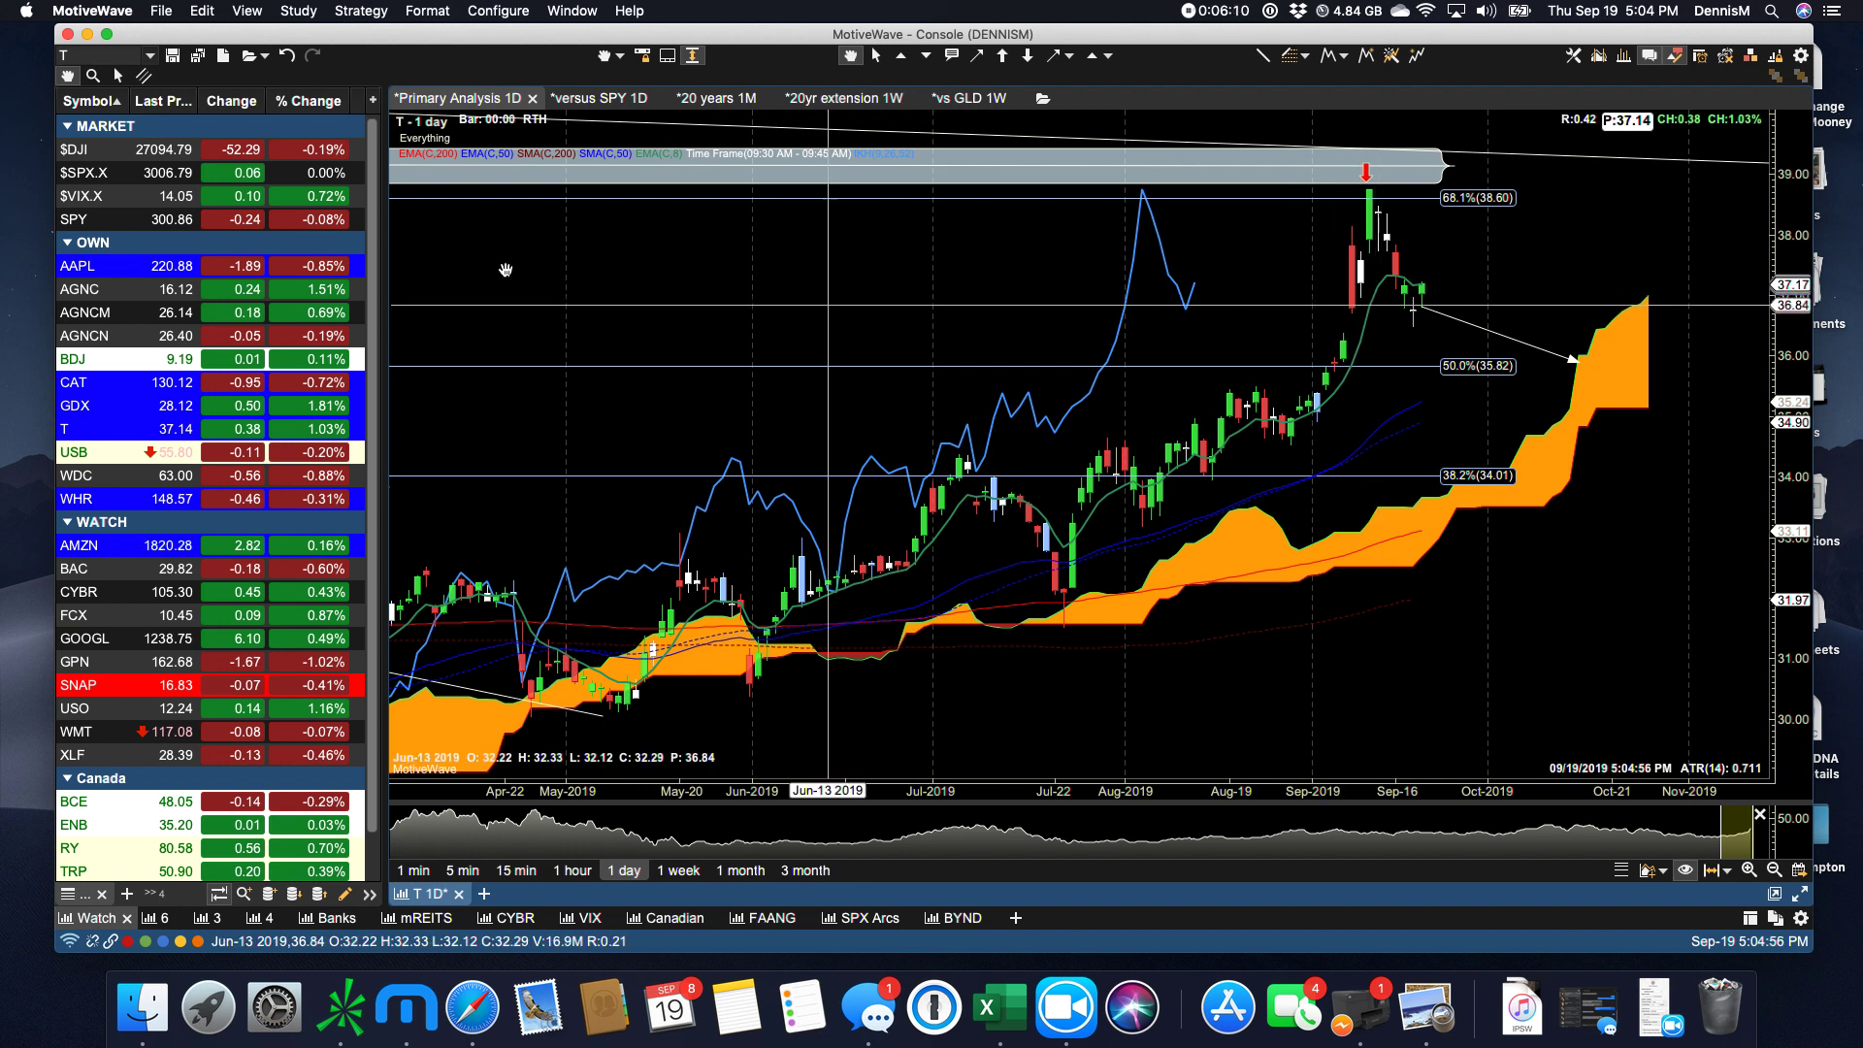
{"action": "key", "text": "super+s"}
{"action": "left_click", "coordinate": [75, 185]}
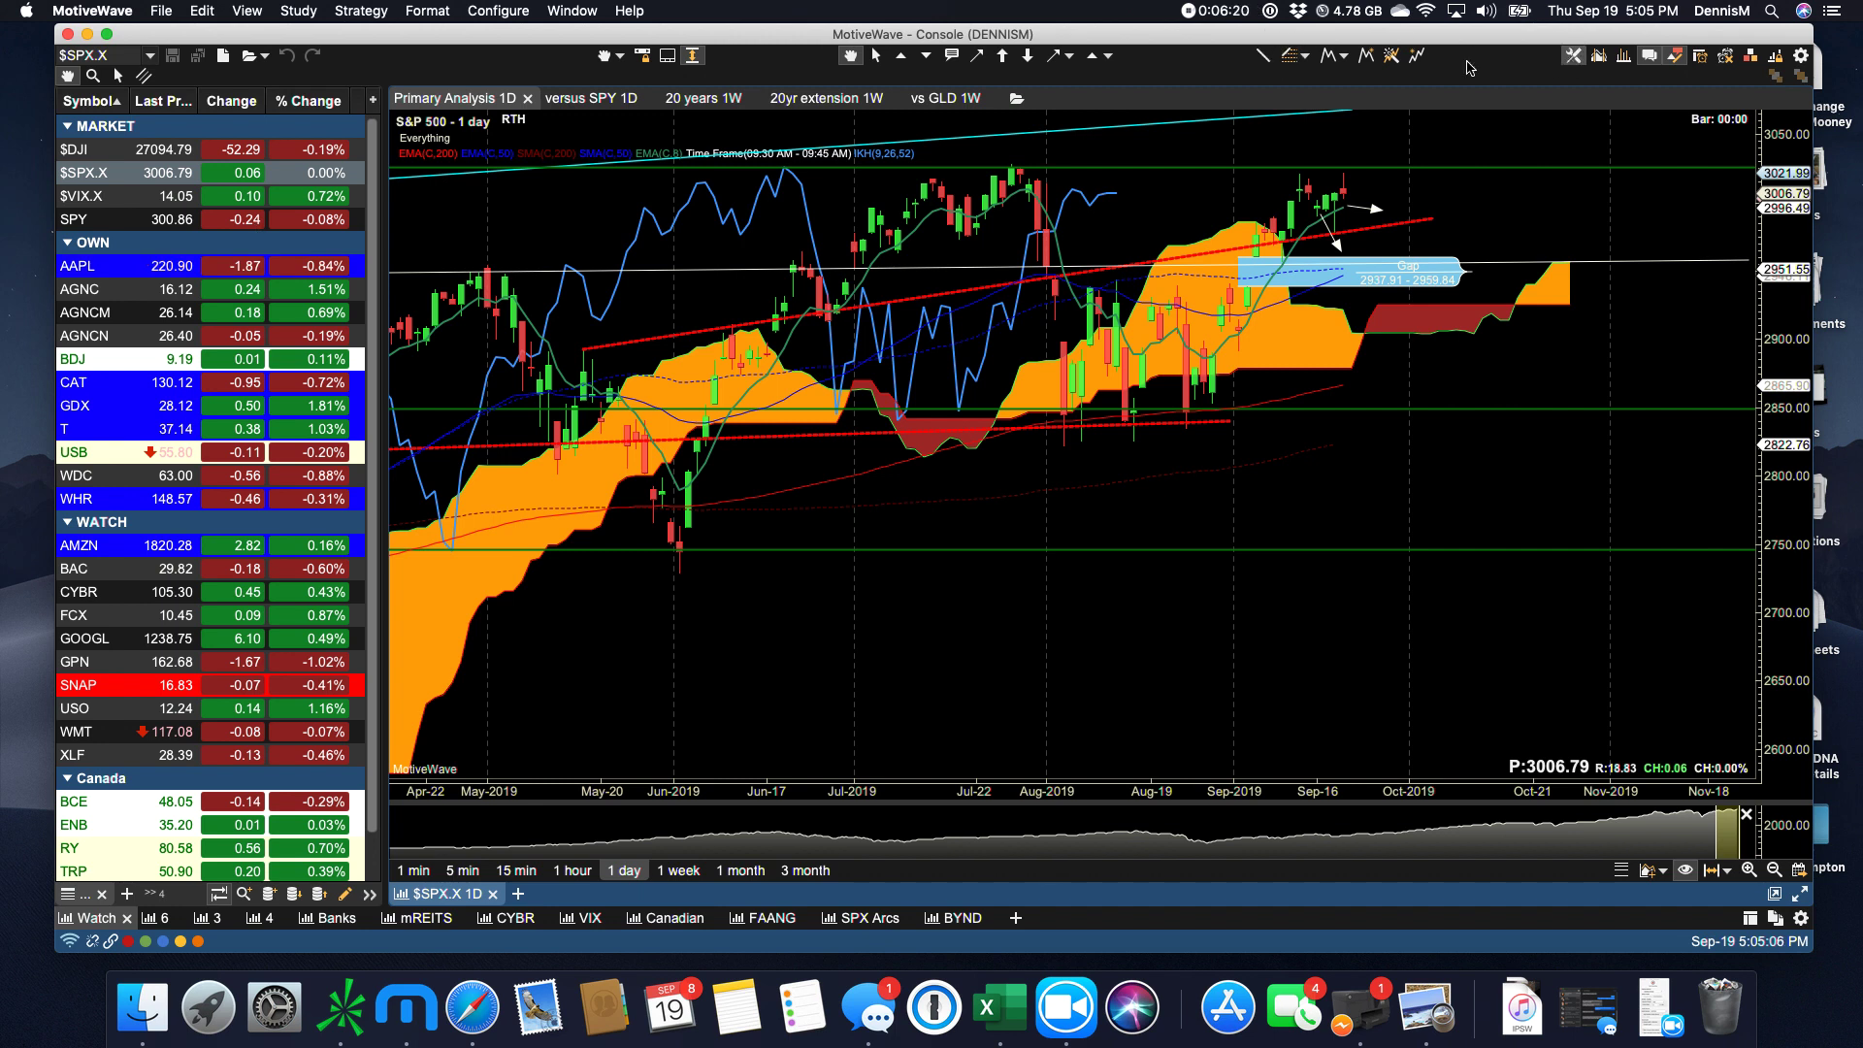
Place a flat parallel channel from about 2972.62 to 3022.14 around the latest S&P 500 candles.
{"action": "left_click", "coordinate": [1573, 55]}
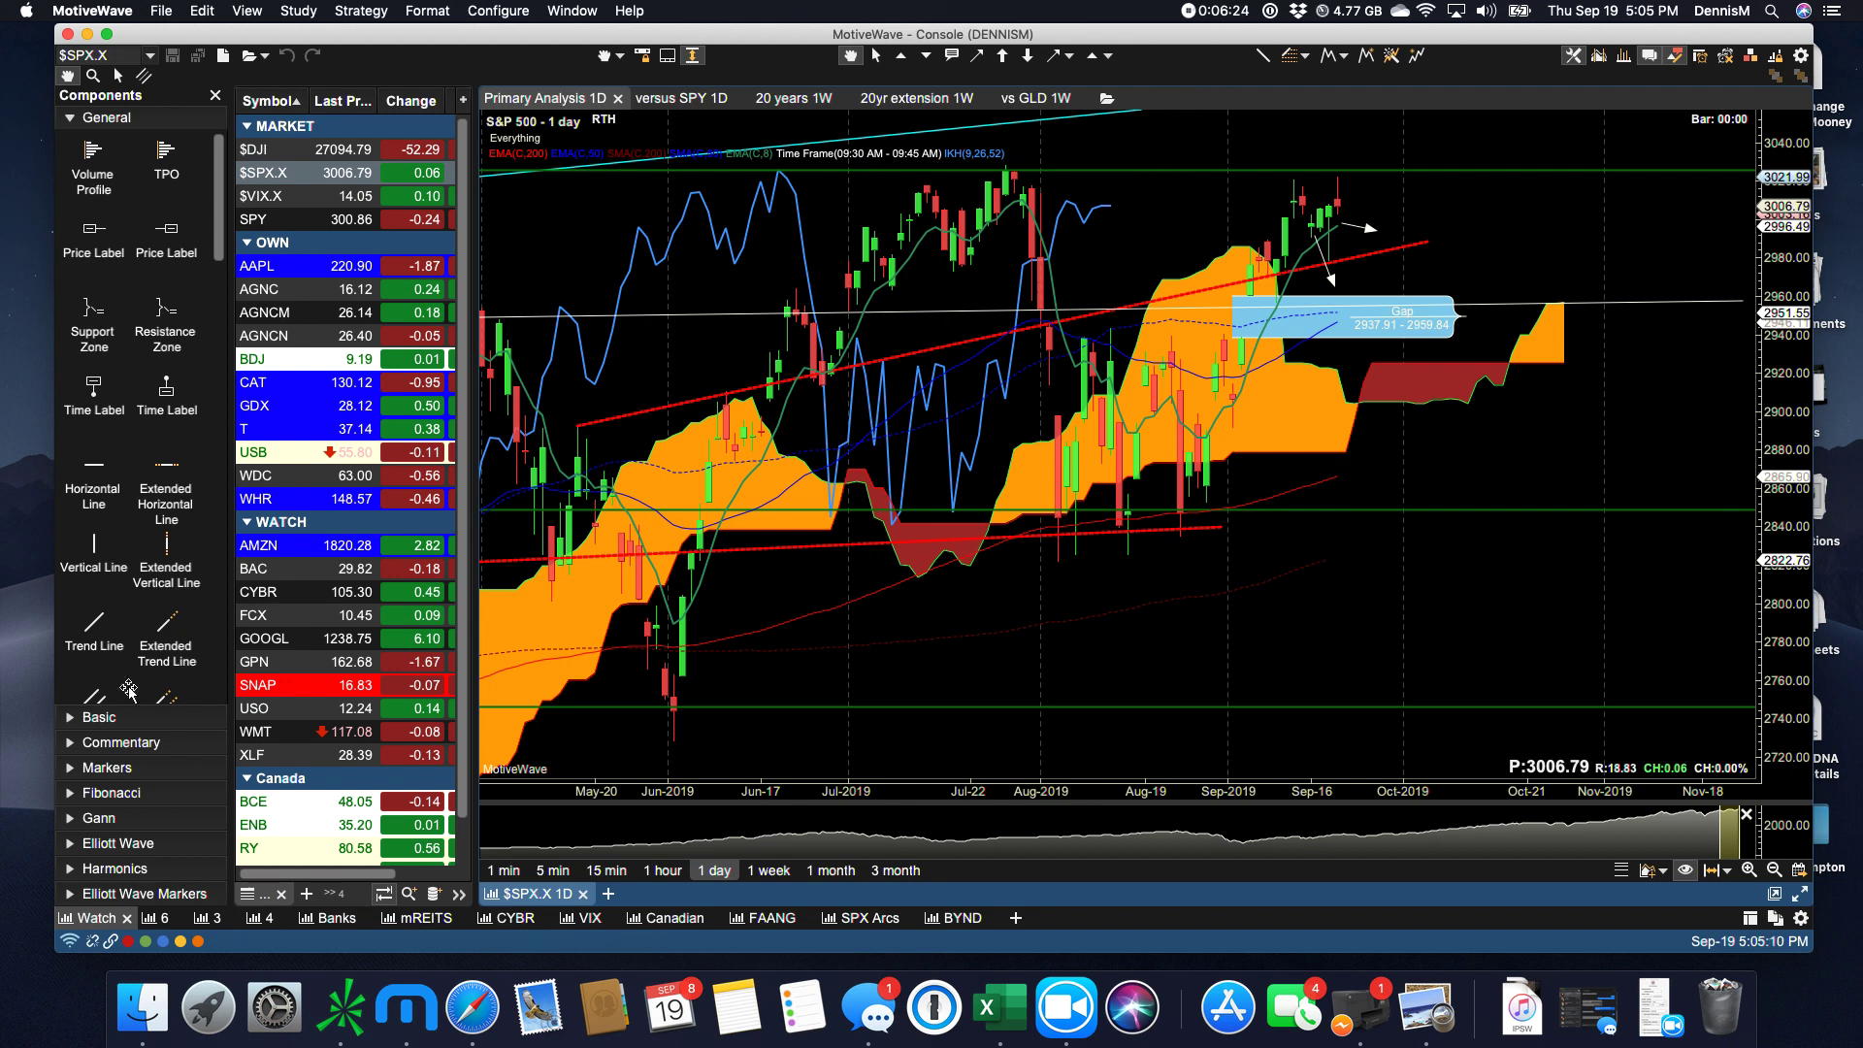
{"action": "mouse_move", "coordinate": [101, 696]}
{"action": "left_mouse_down"}
{"action": "mouse_move", "coordinate": [250, 599]}
{"action": "mouse_move", "coordinate": [1048, 244]}
{"action": "mouse_move", "coordinate": [1298, 197]}
{"action": "mouse_move", "coordinate": [1268, 191]}
{"action": "left_mouse_up"}
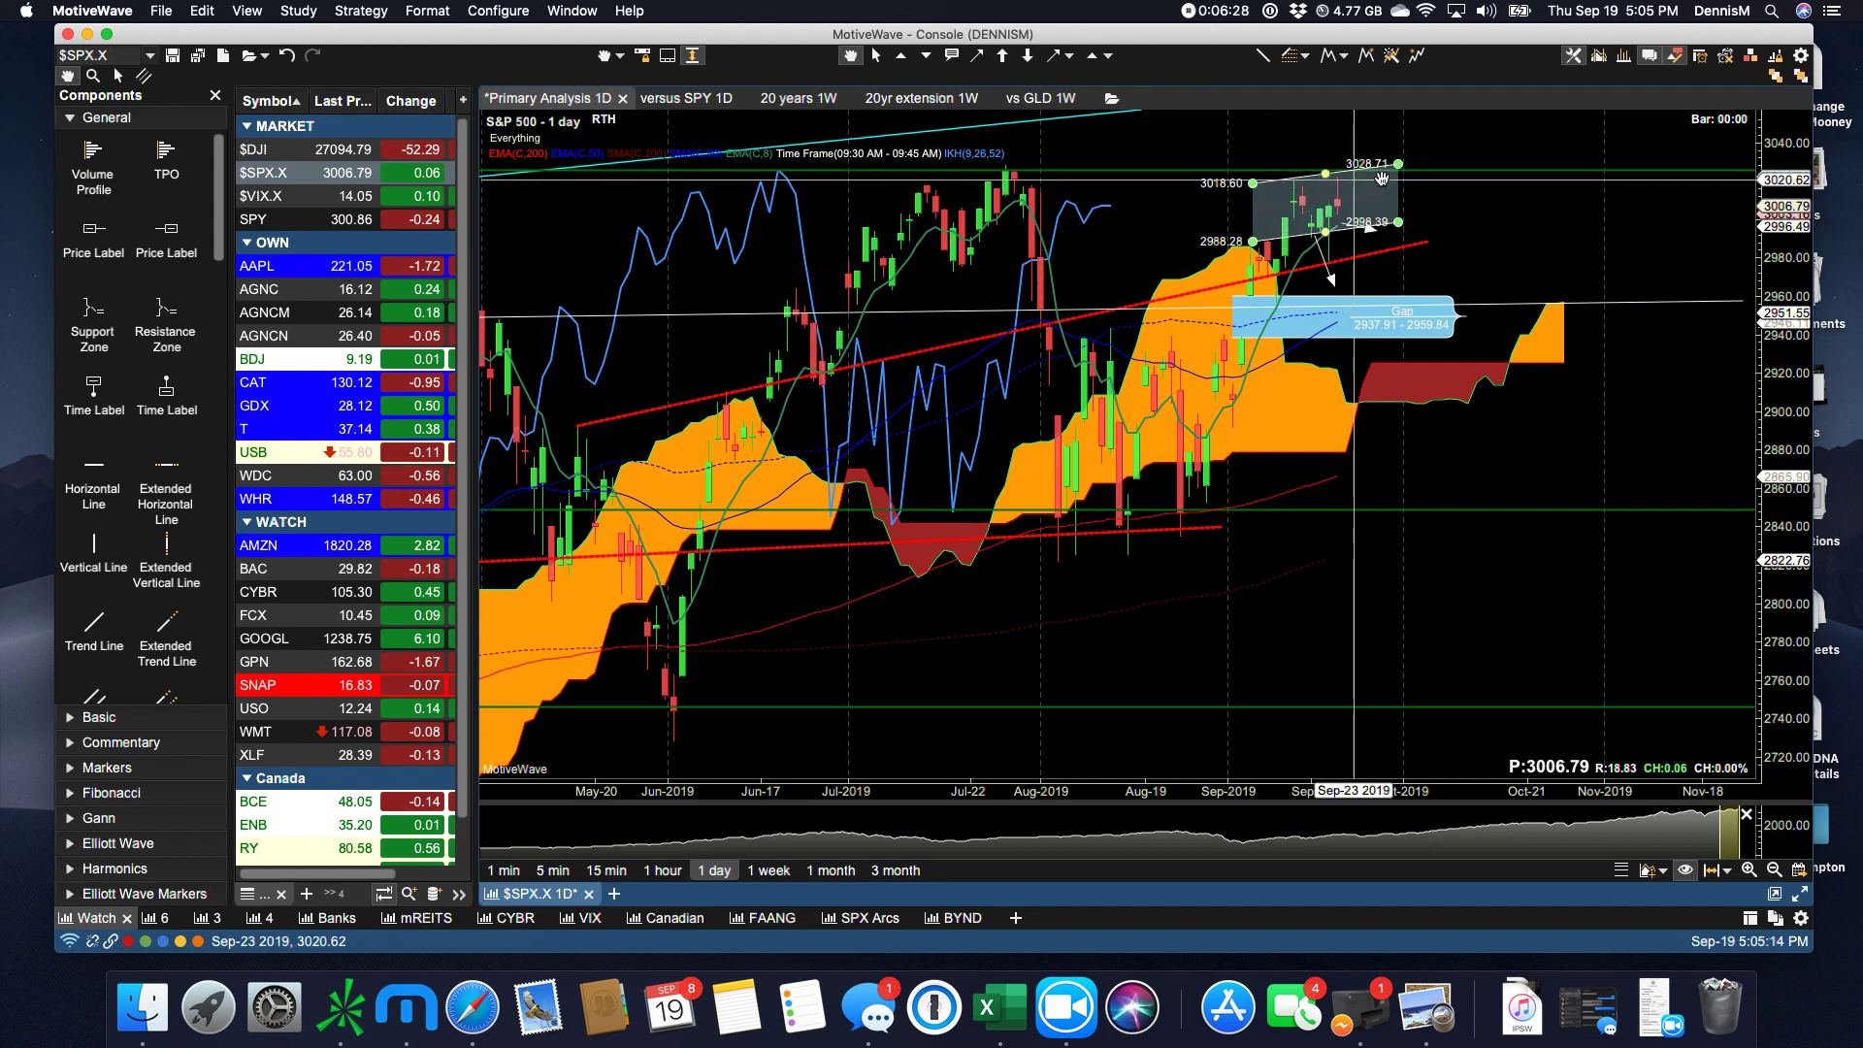
{"action": "left_click_drag", "start_coordinate": [1397, 167], "coordinate": [1446, 185]}
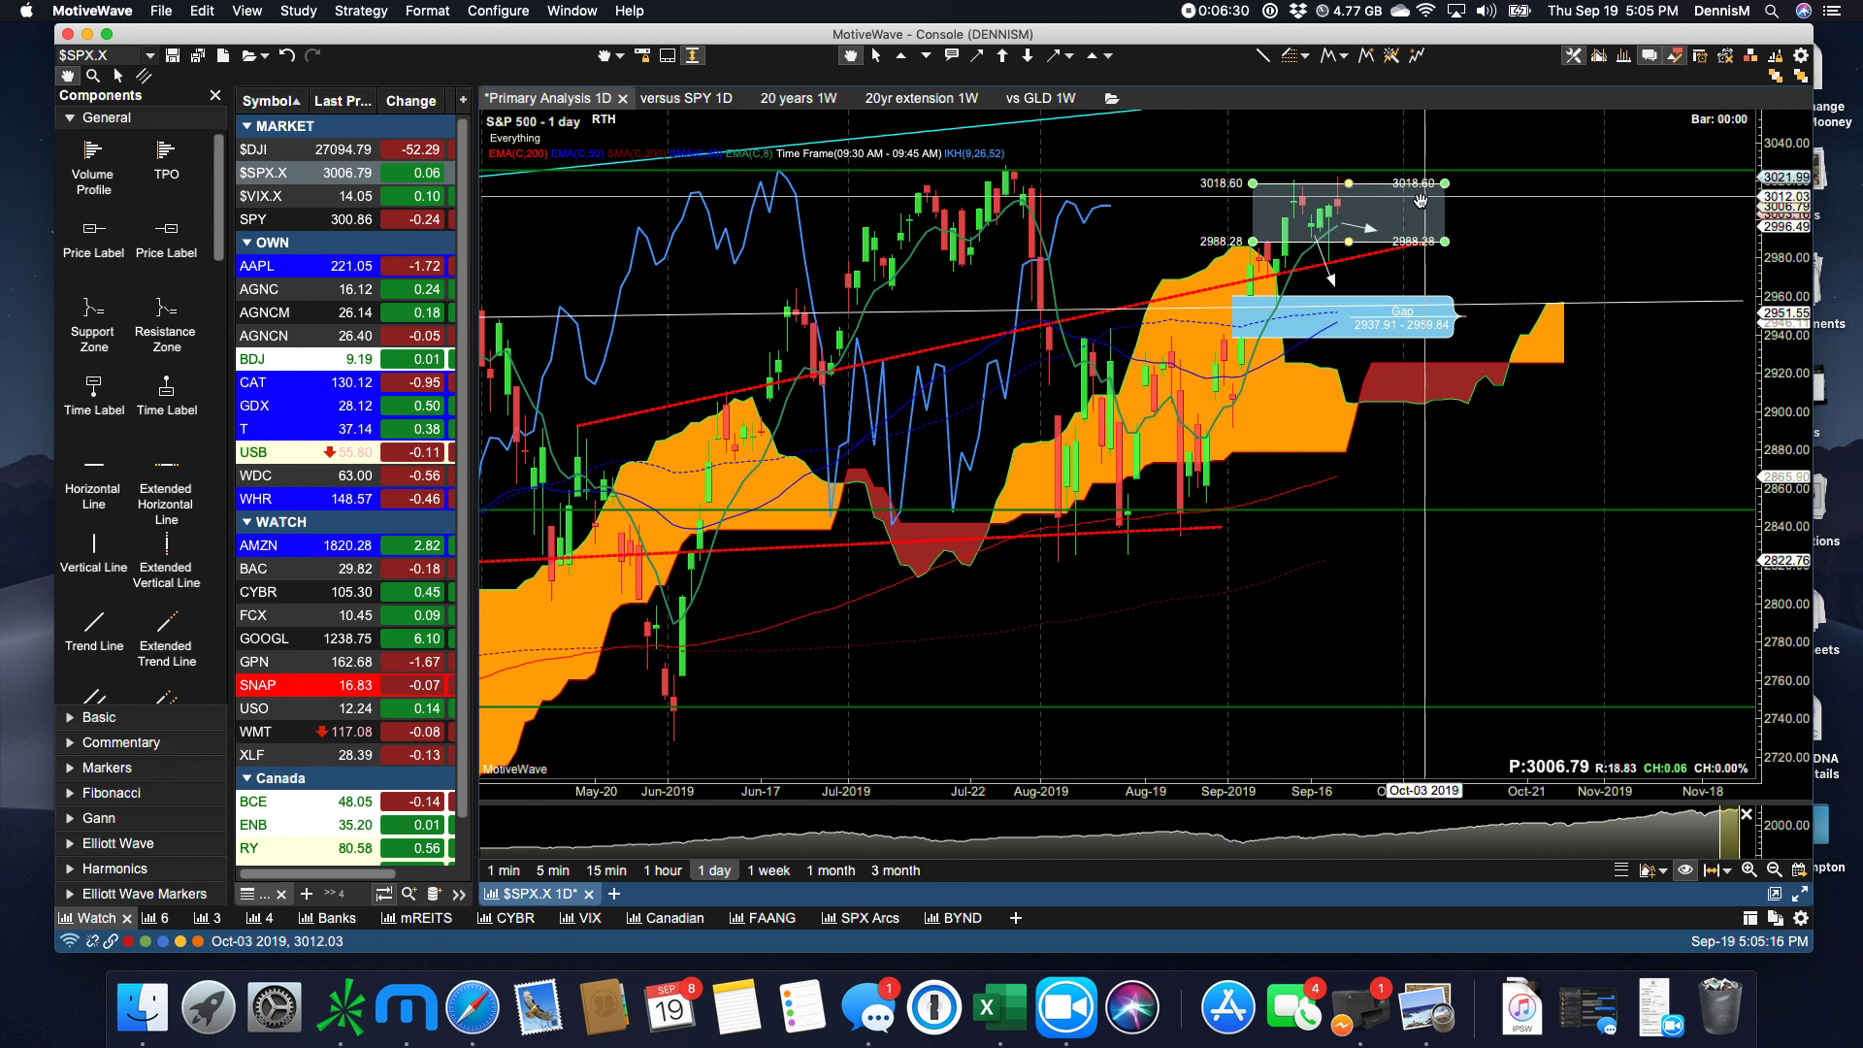
{"action": "left_click_drag", "start_coordinate": [1349, 240], "coordinate": [1350, 269]}
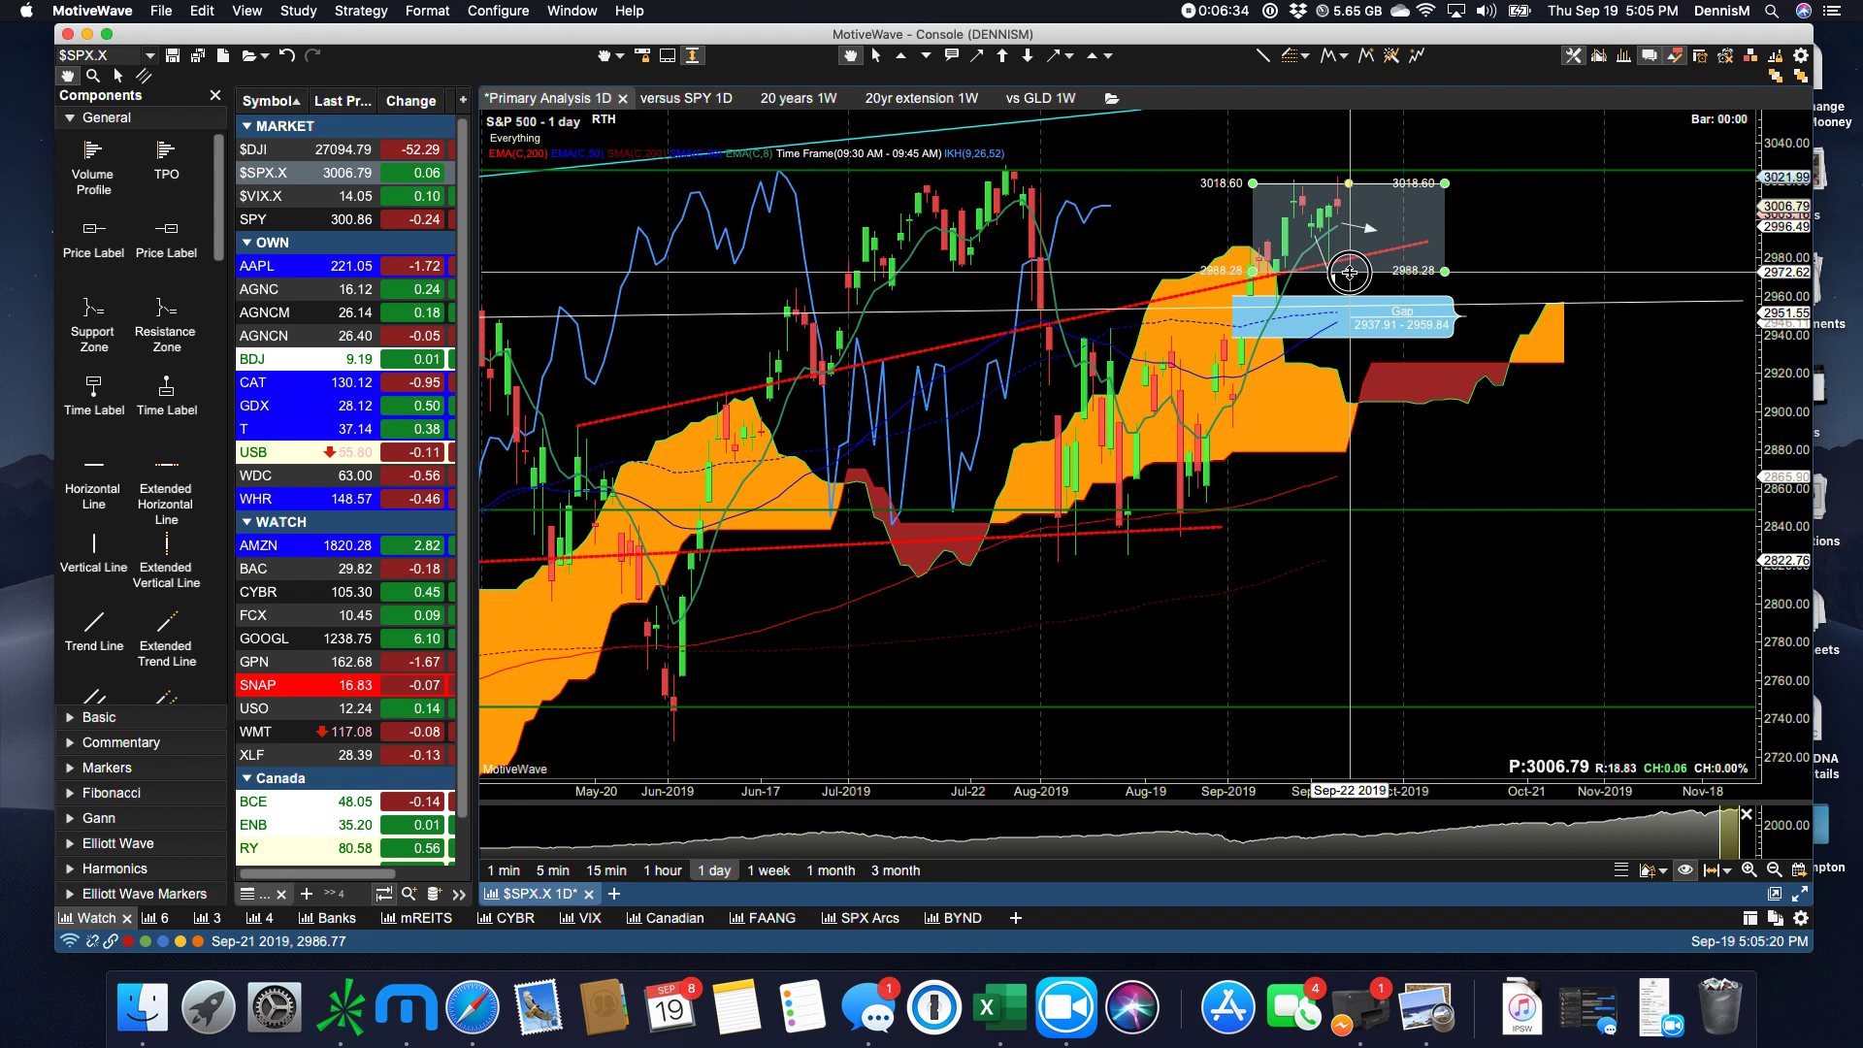
{"action": "left_click_drag", "start_coordinate": [1349, 182], "coordinate": [1348, 175]}
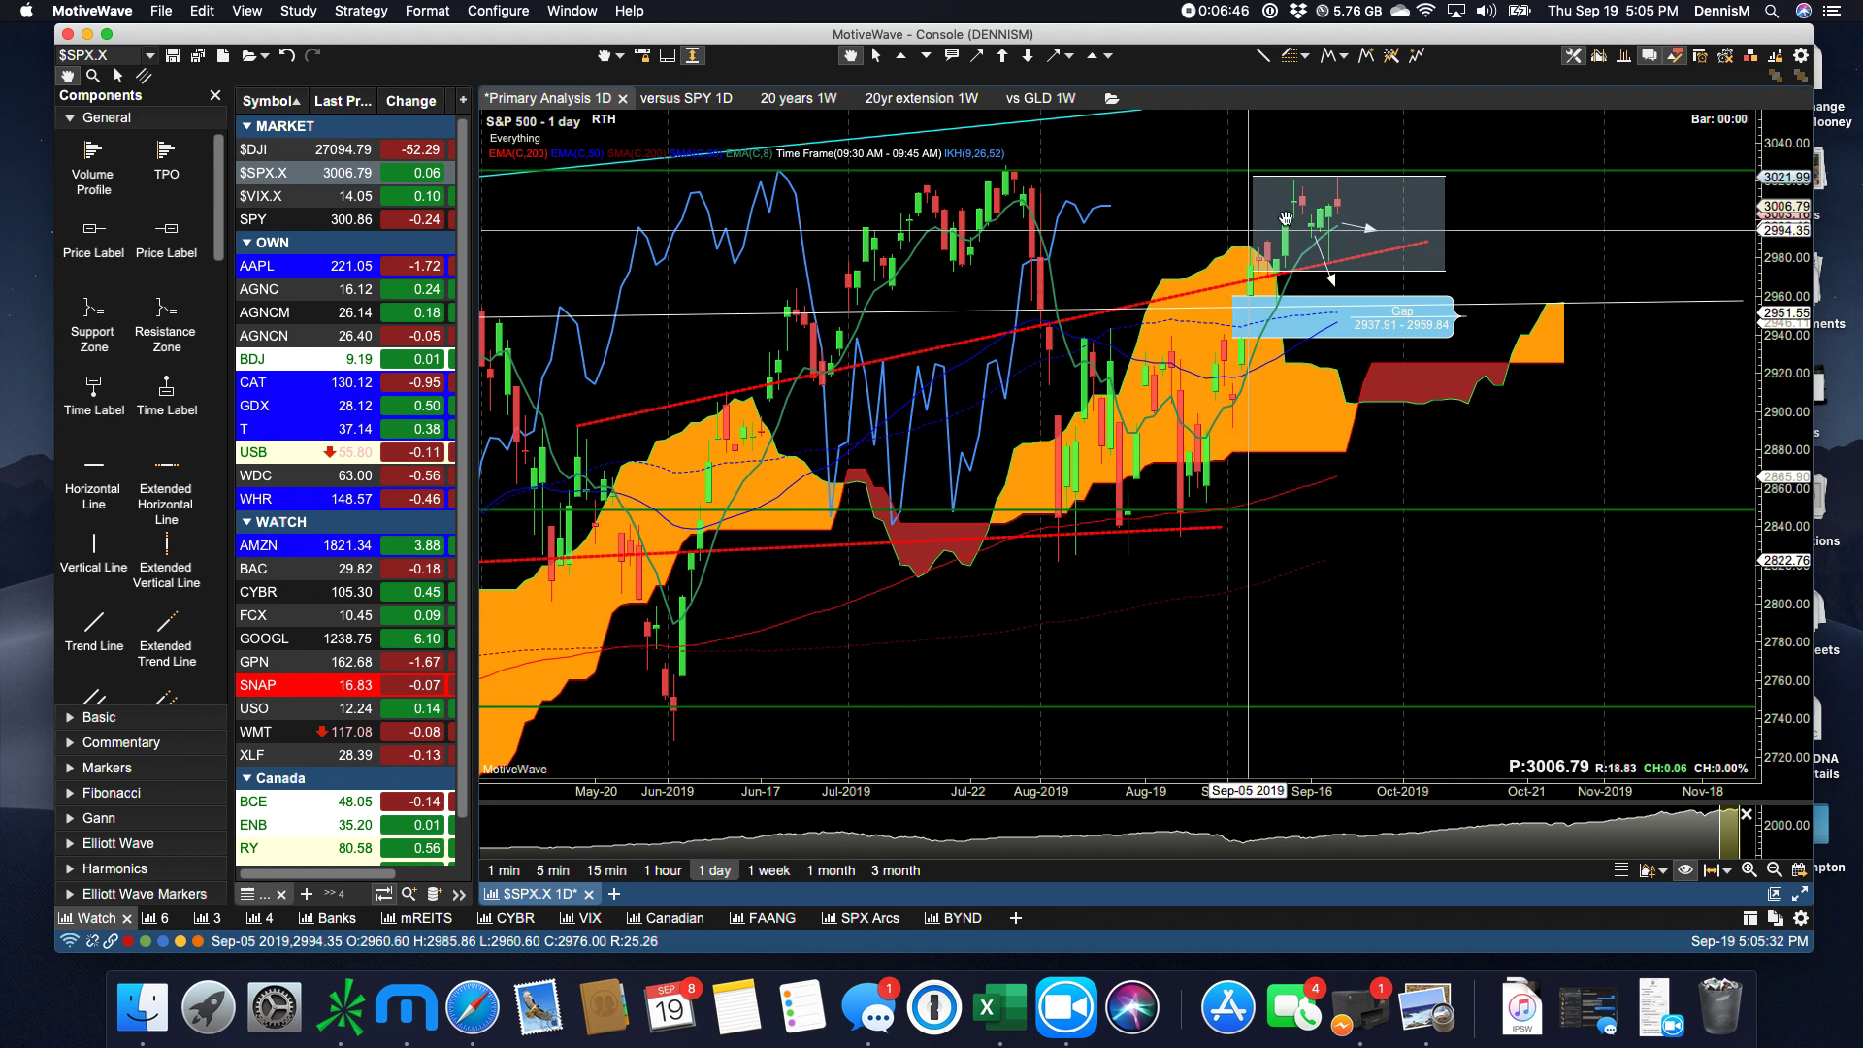
{"action": "left_click", "coordinate": [271, 392]}
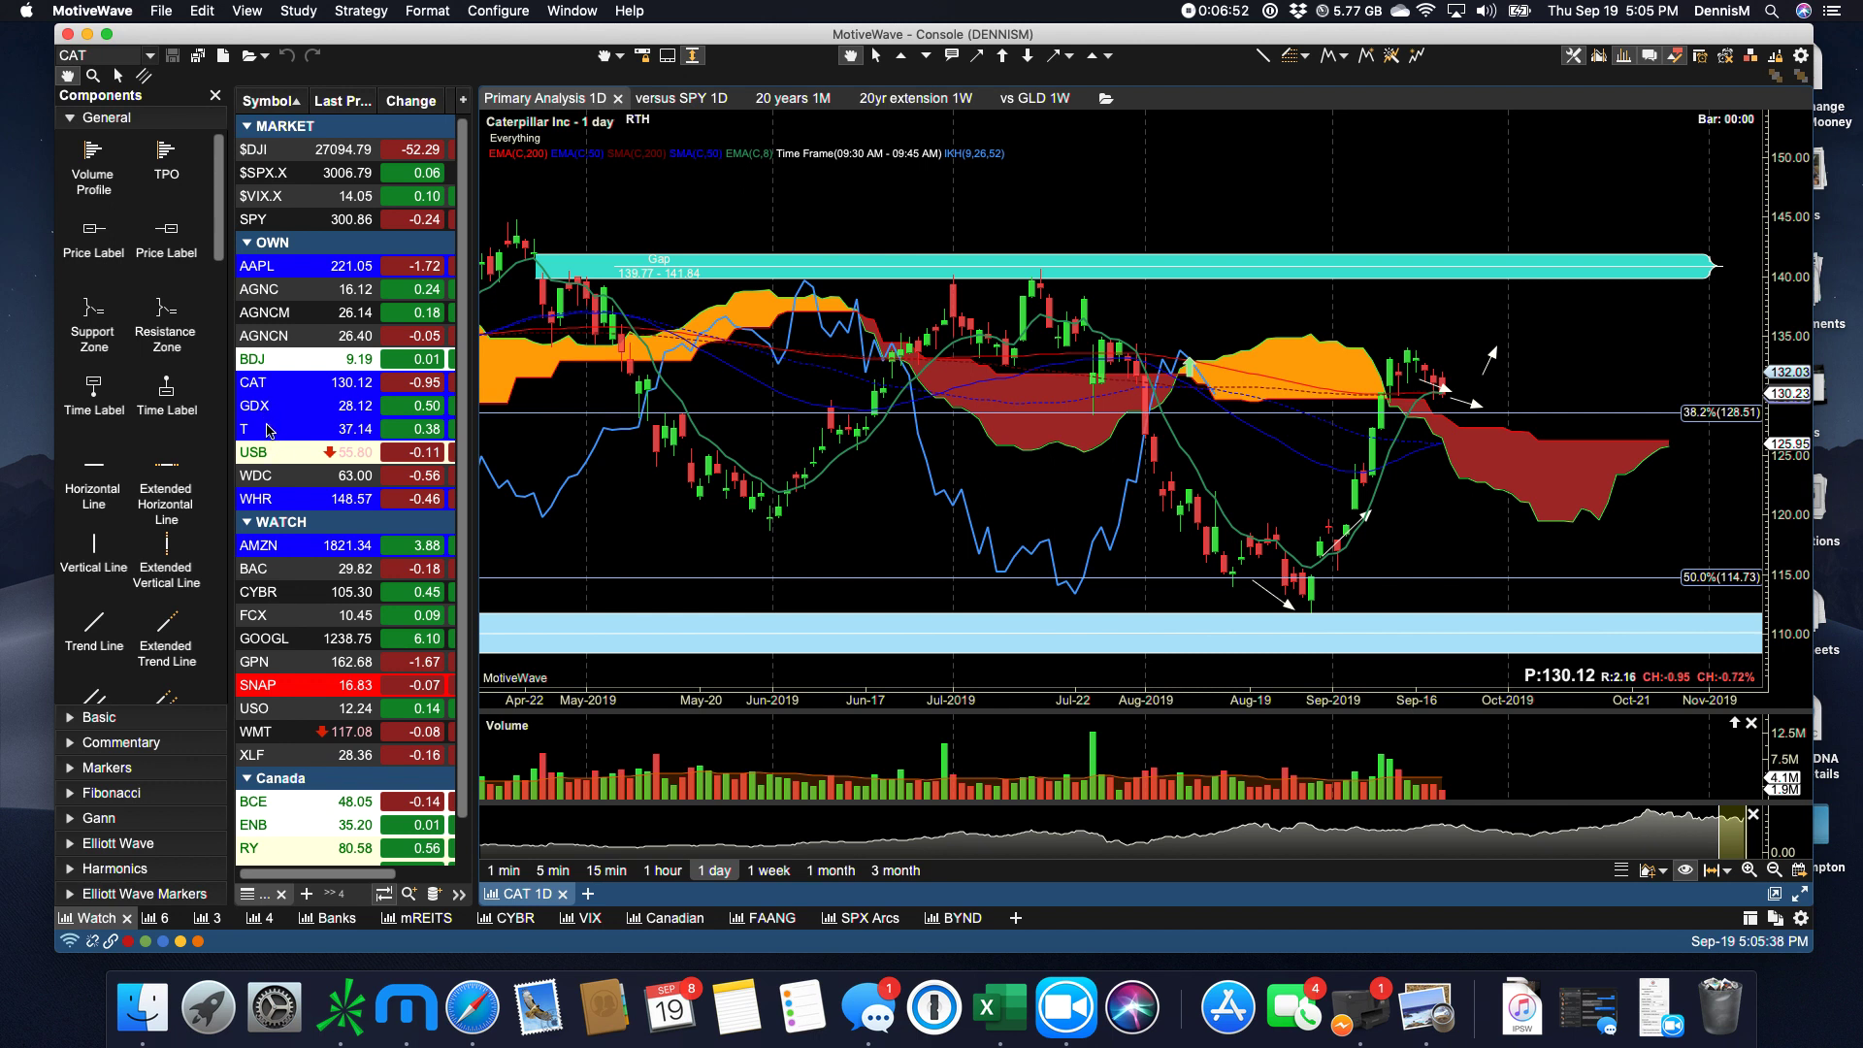
{"action": "left_click", "coordinate": [269, 405]}
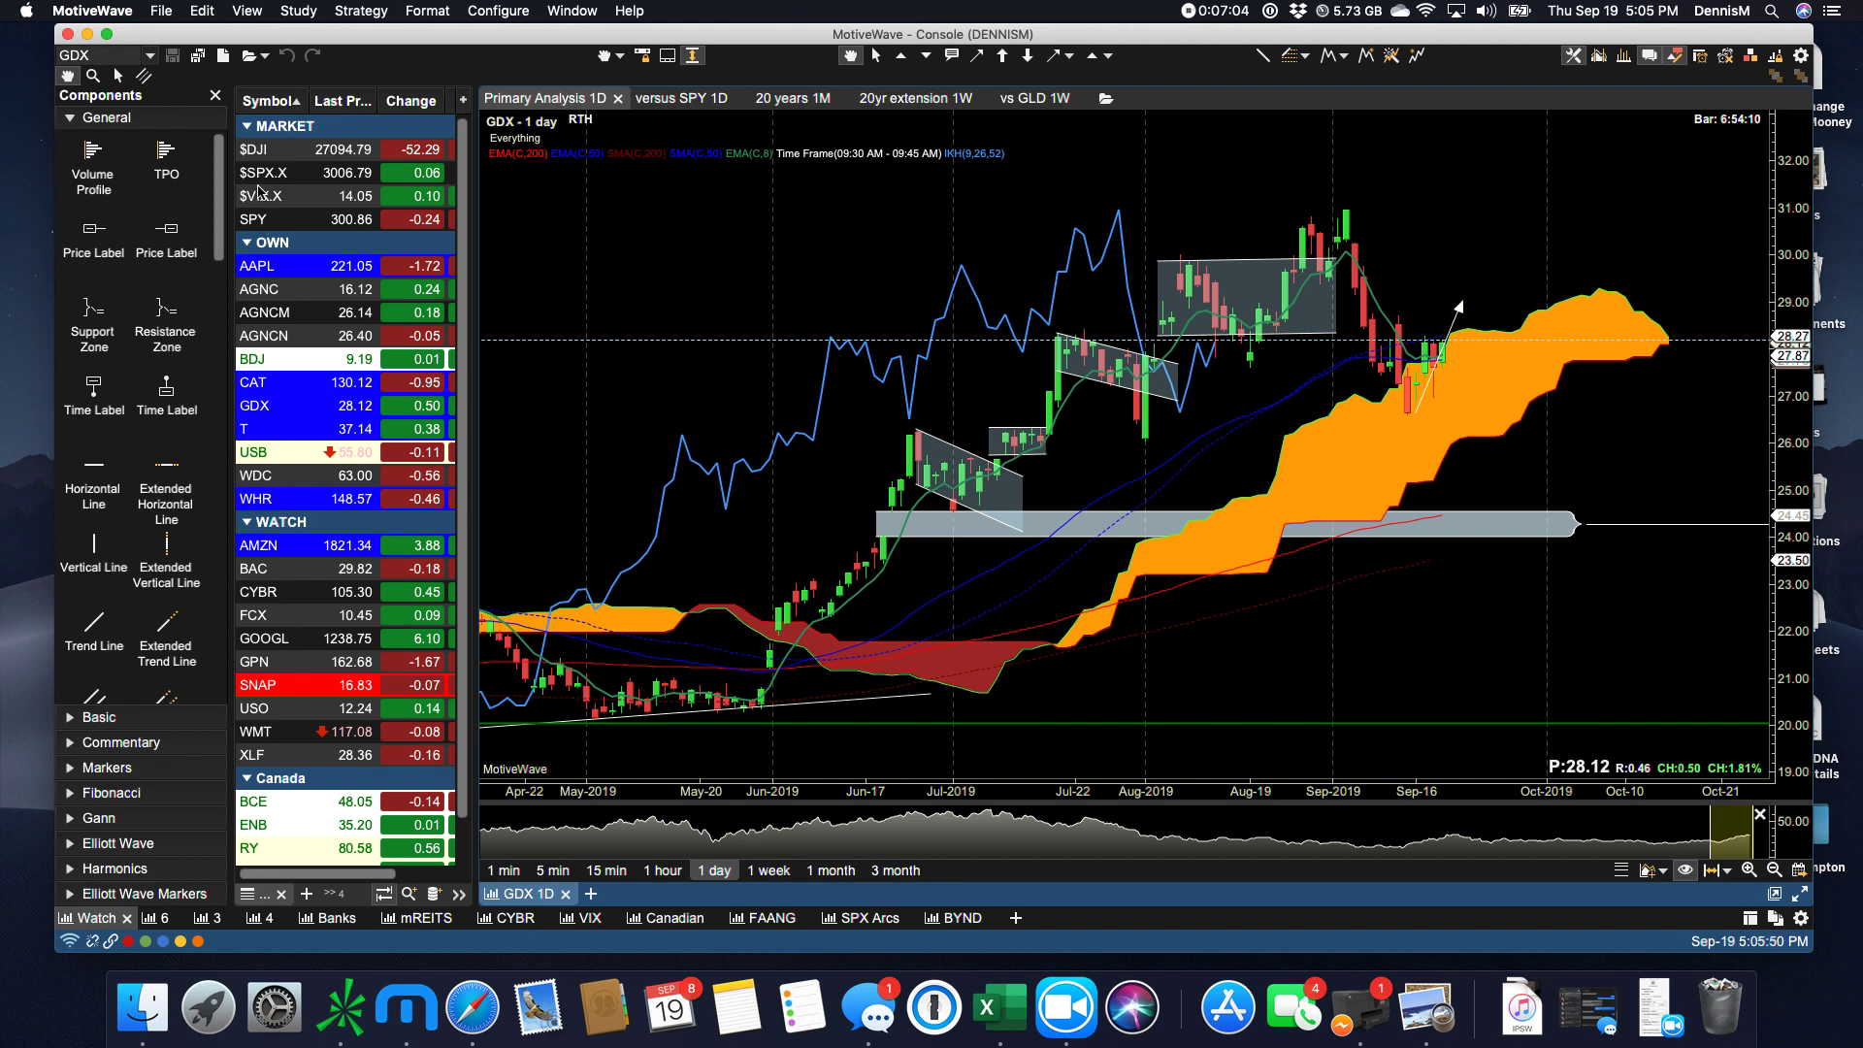
{"action": "left_click", "coordinate": [260, 173]}
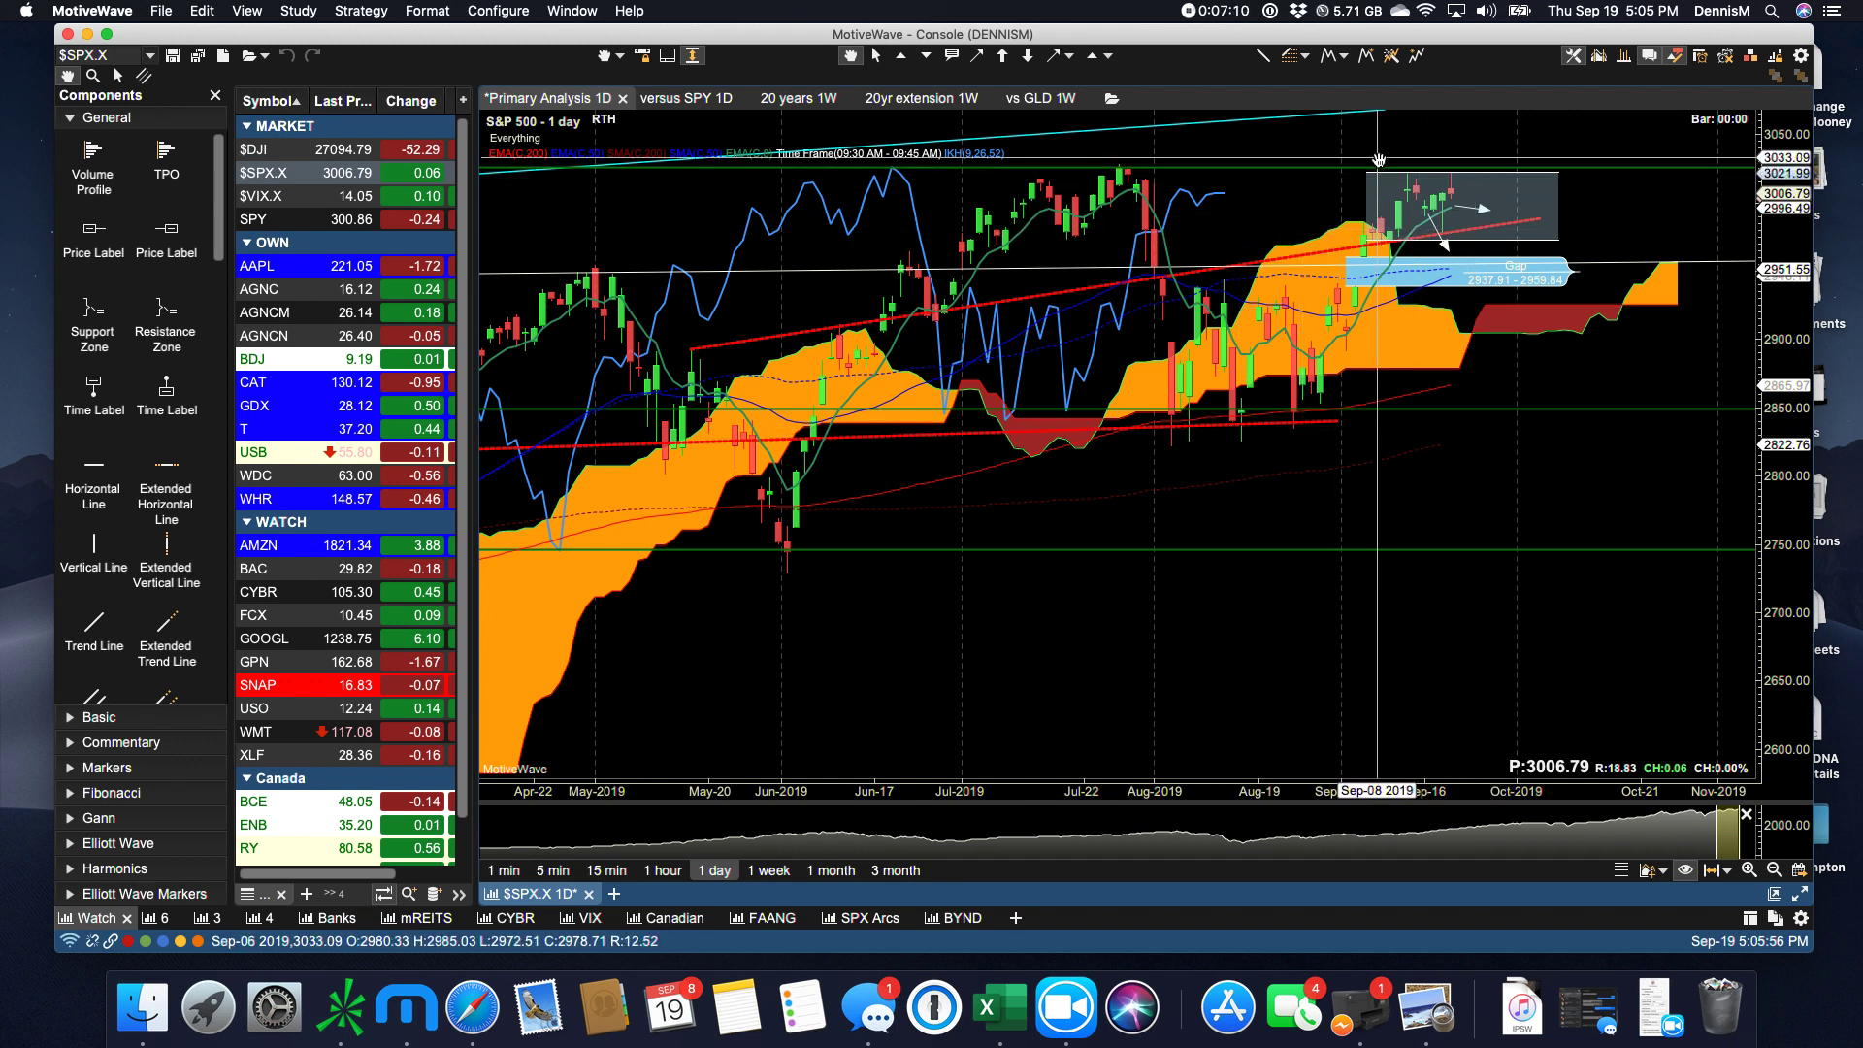
Save the workspace with Cmd+S, keeping the annotated S&P 500 chart.
{"action": "key", "text": "super+s"}
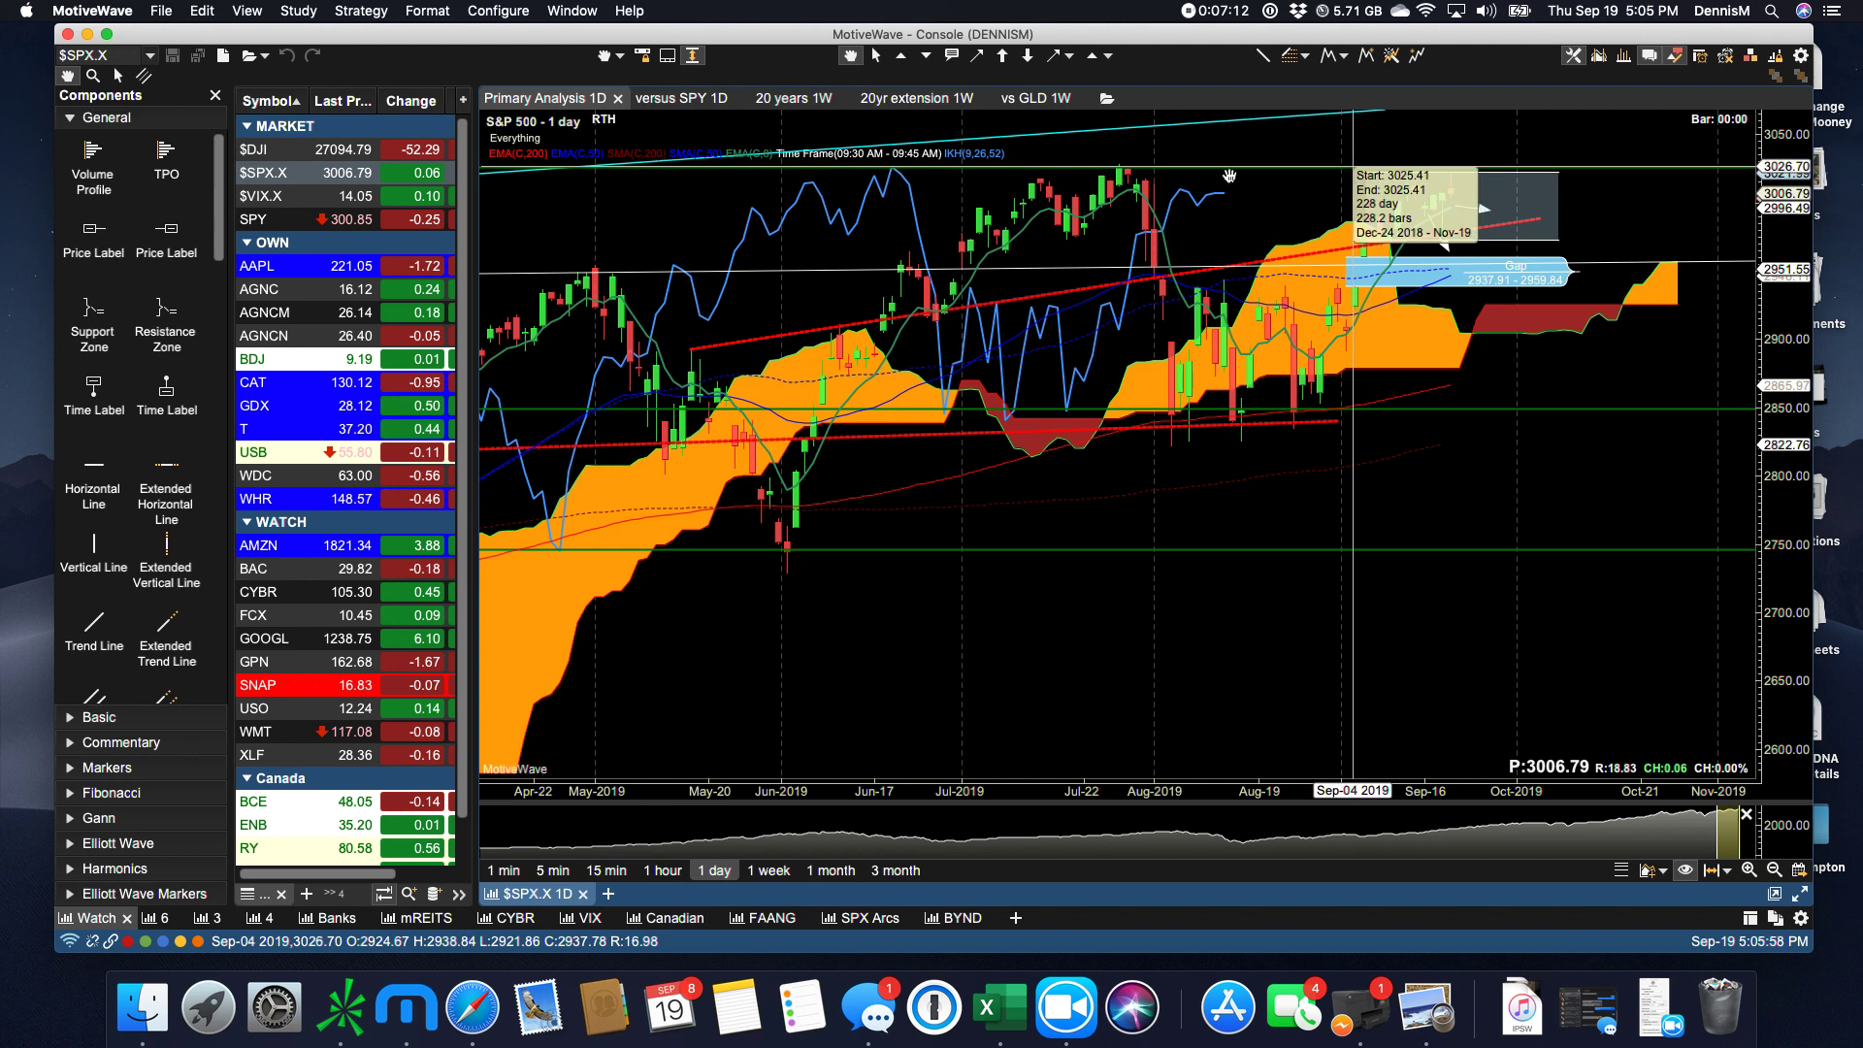